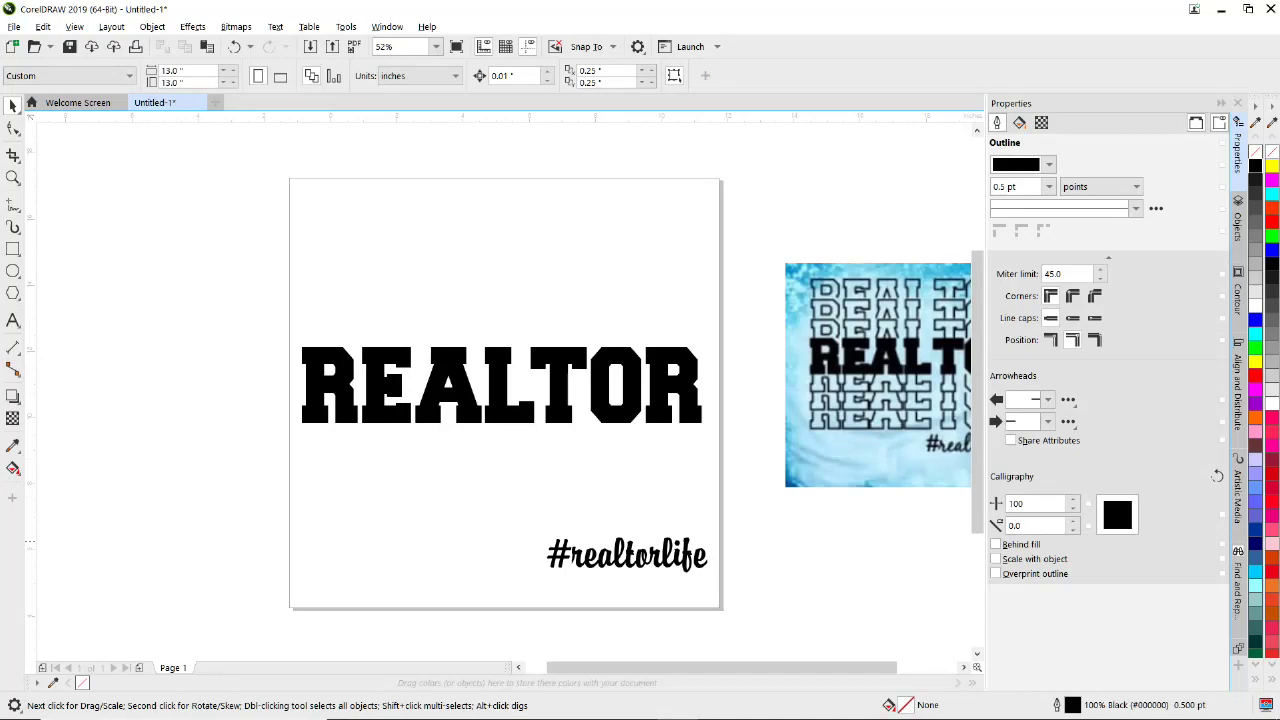
Step: Move the reference image closer to the page and collapse the object properties display to widen the canvas
drag(833, 418, 779, 427)
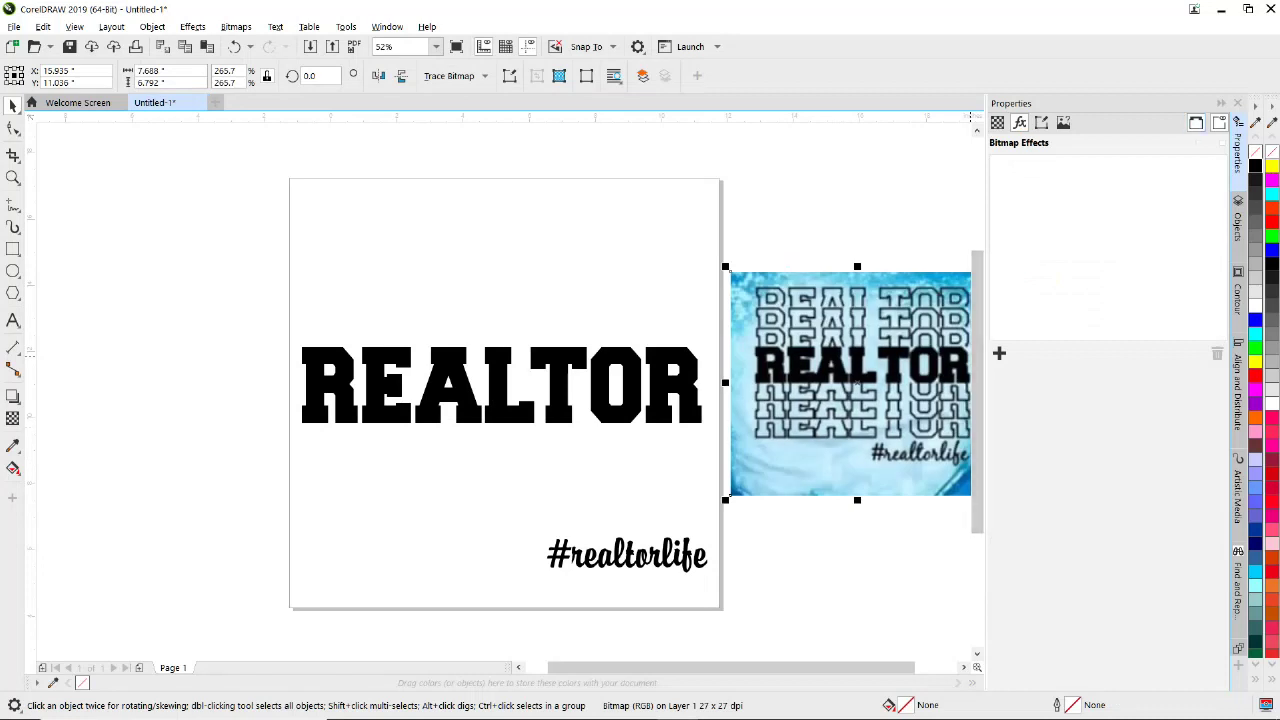
click(1221, 103)
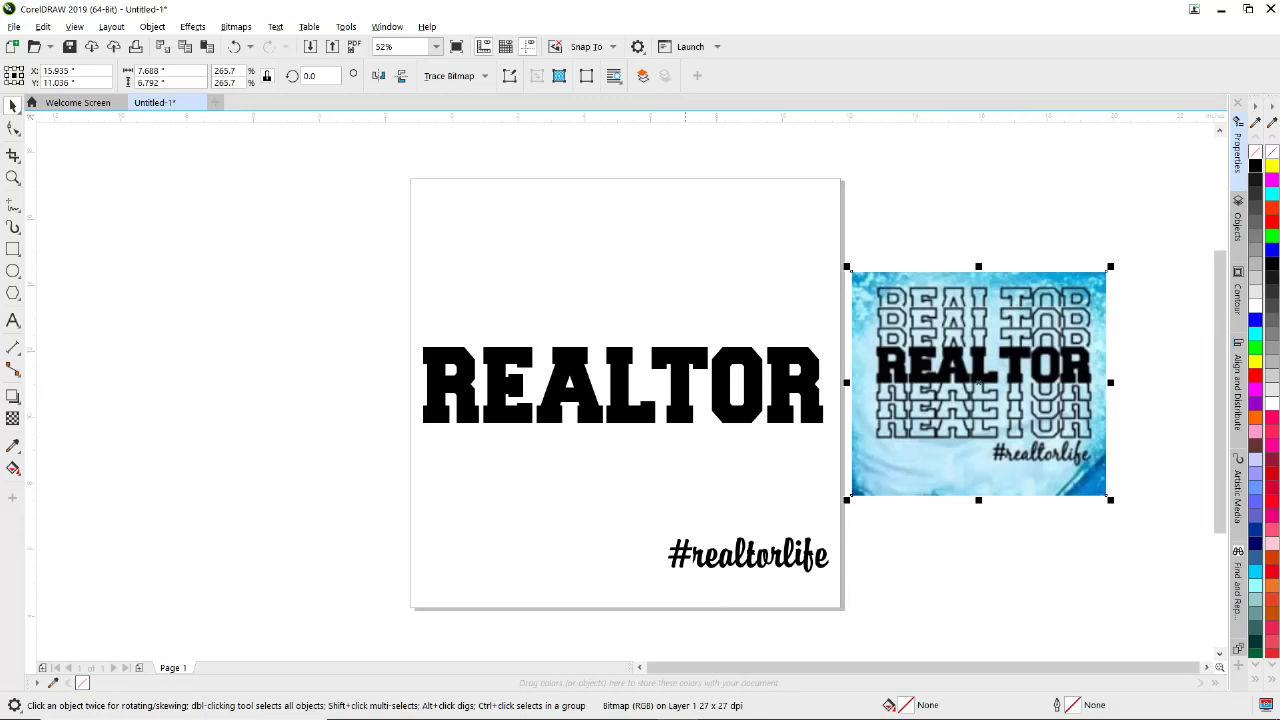
Step: Duplicate the solid REALTOR text and place the copy directly above the original, at about Y 13.42 inches
click(681, 409)
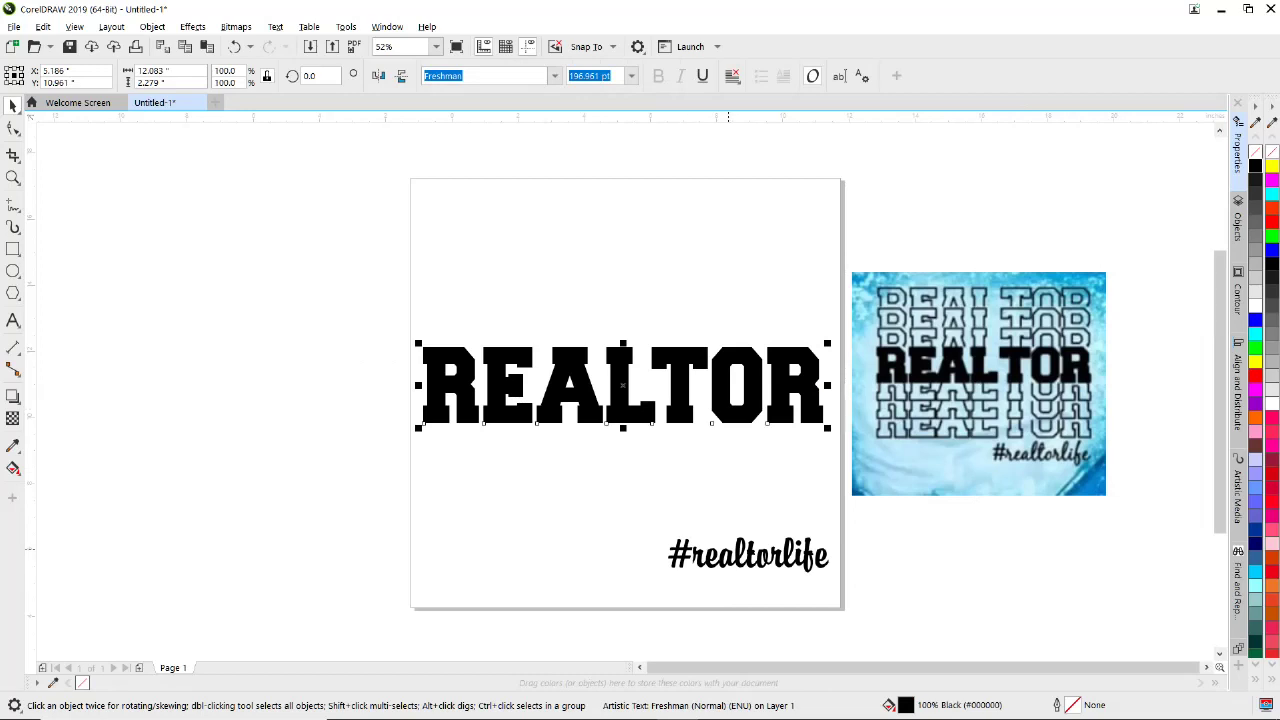
click(728, 549)
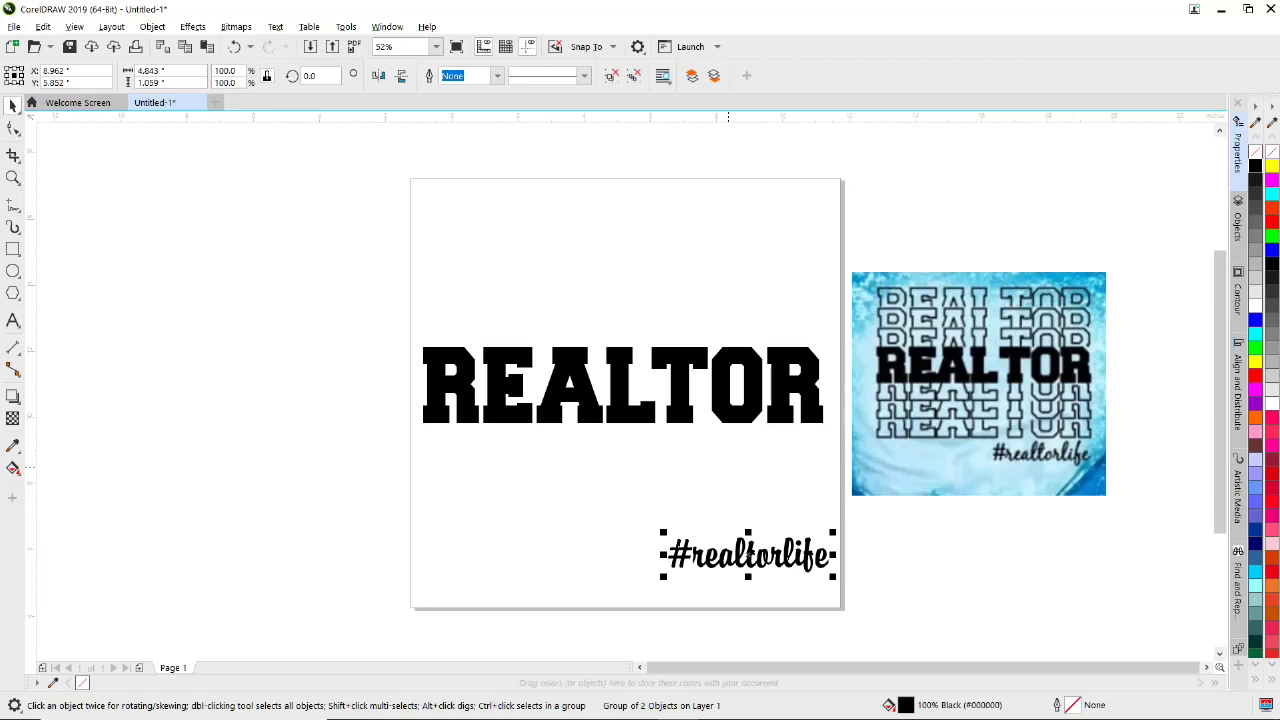
click(634, 414)
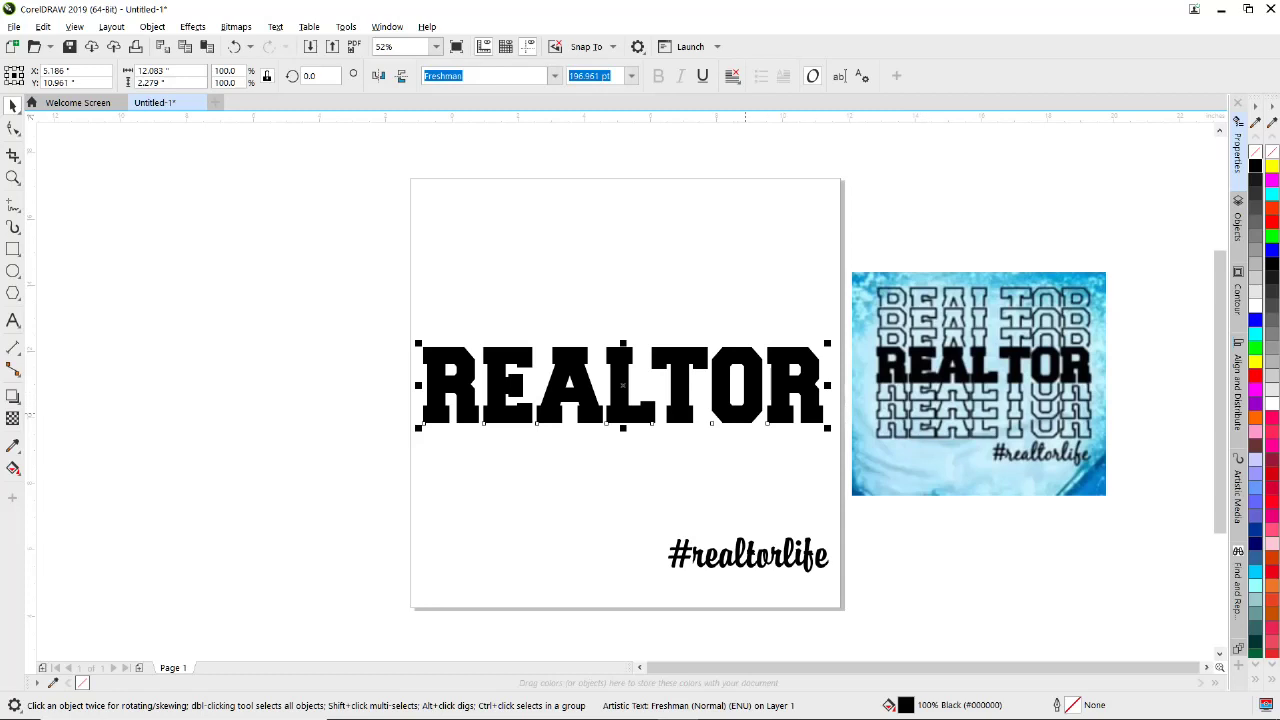
click(745, 414)
click(622, 385)
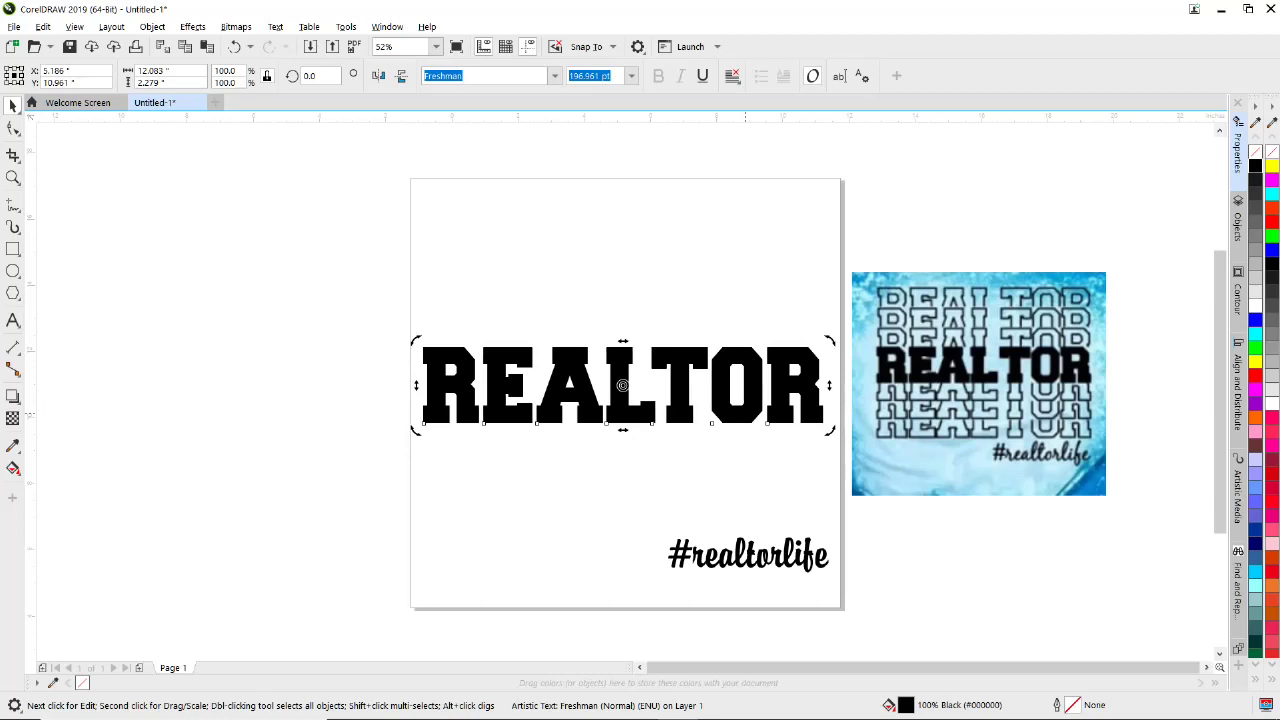
key(Up)
key(Up)
key(Up)
key(Up)
key(Up)
key(Up)
key(Up)
key(Up)
key(Up)
key(Up)
key(Up)
key(Up)
key(Up)
key(Up)
key(Up)
key(Up)
key(Up)
key(Up)
key(Up)
key(Up)
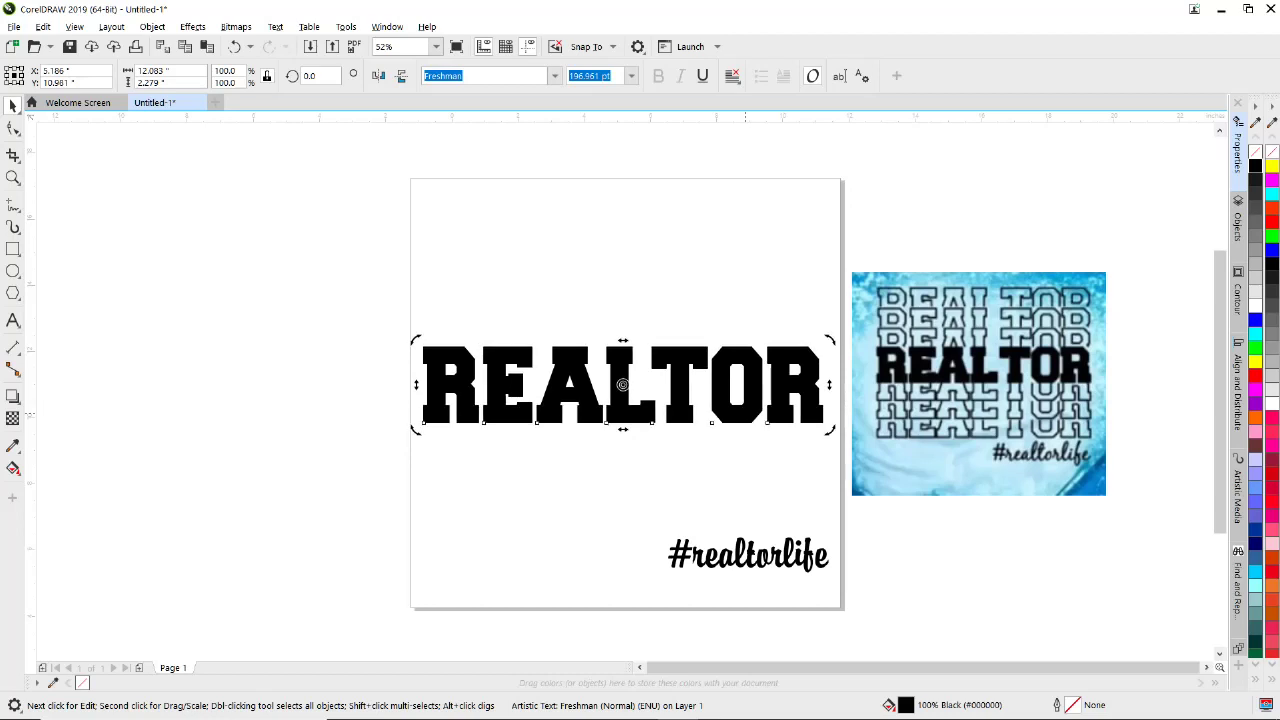
drag(622, 359, 622, 304)
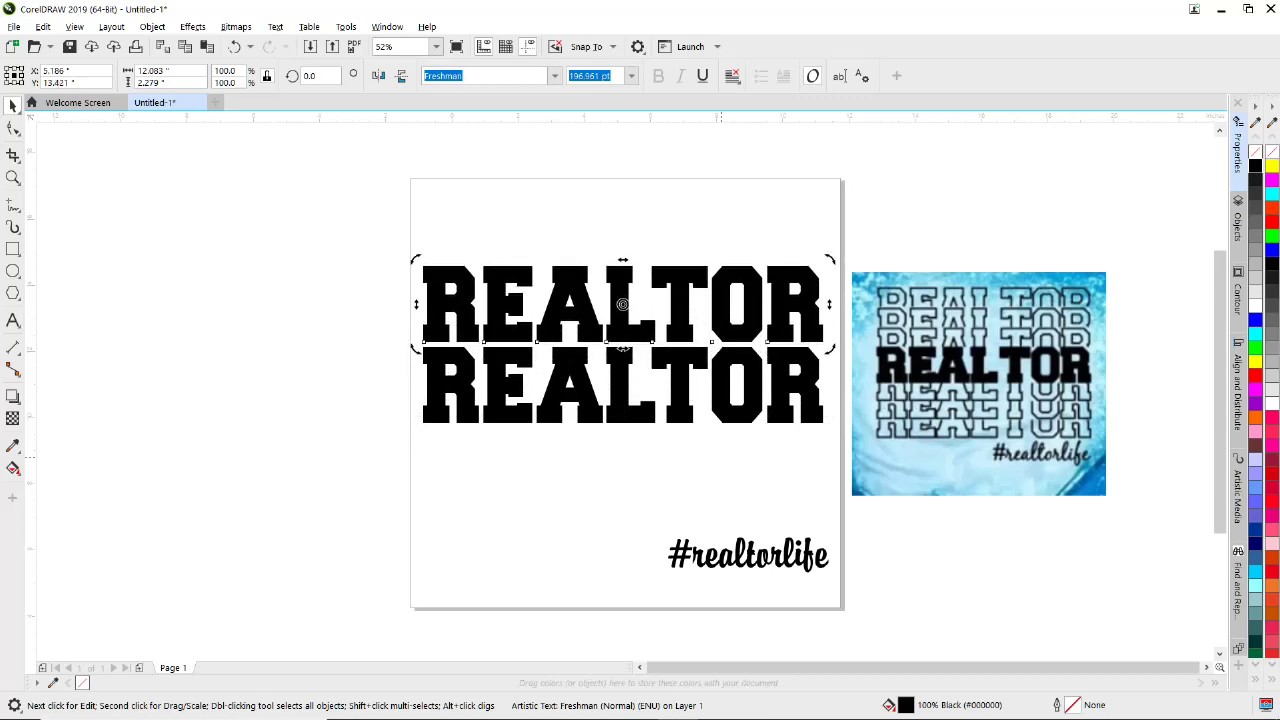
click(721, 457)
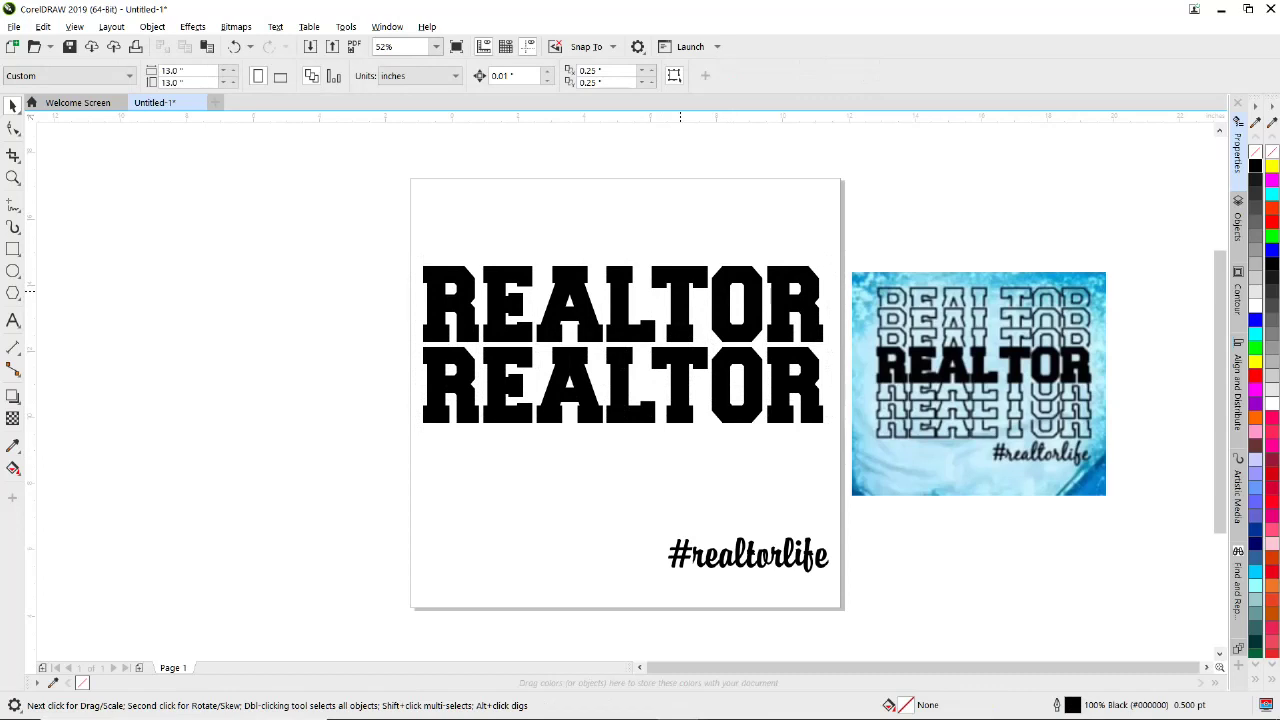
Step: Remove the fill from the upper REALTOR text and give it a black outline
click(622, 304)
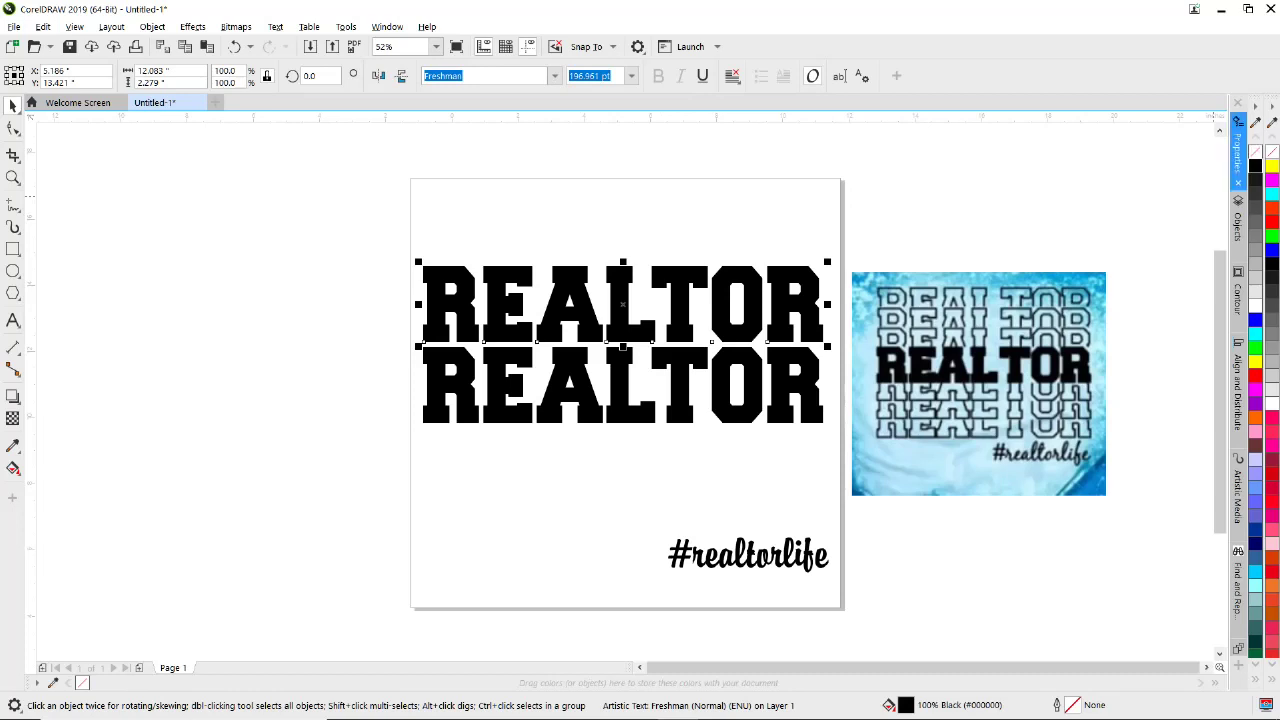
click(1256, 152)
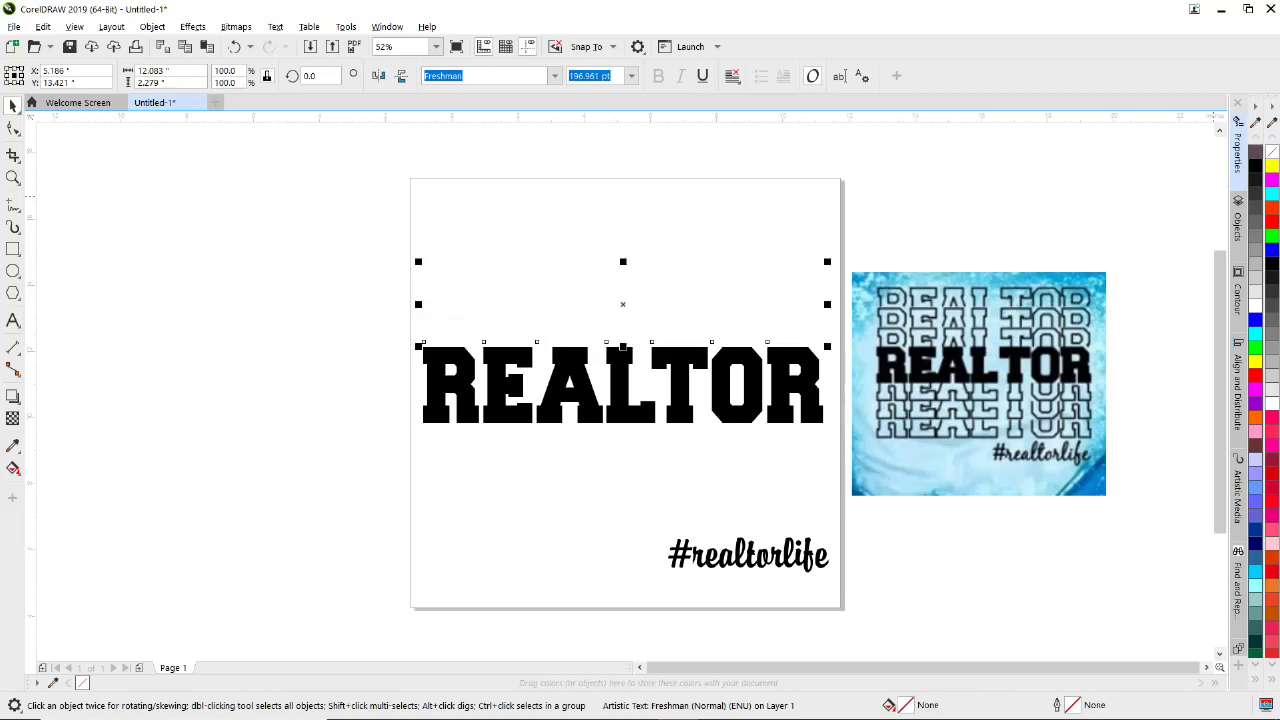
right_click(1256, 166)
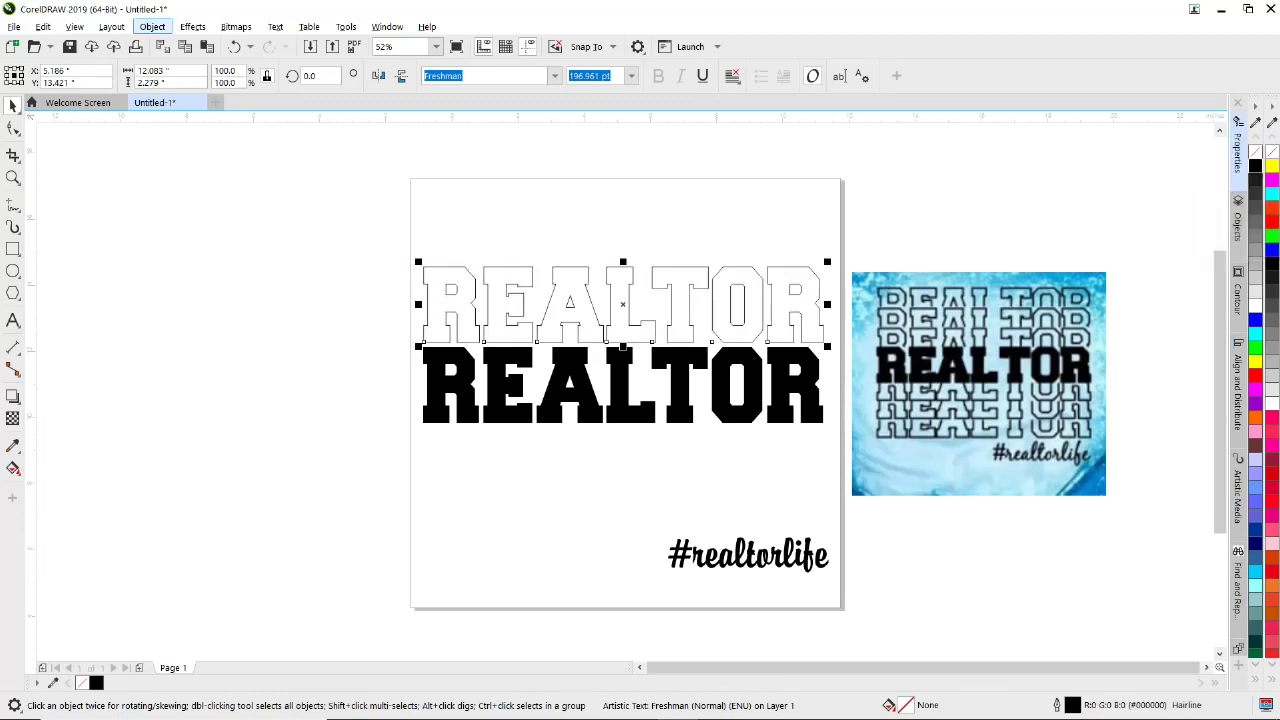
Step: Convert the outlined REALTOR text to curves and set its outline width to 6 pt
click(152, 26)
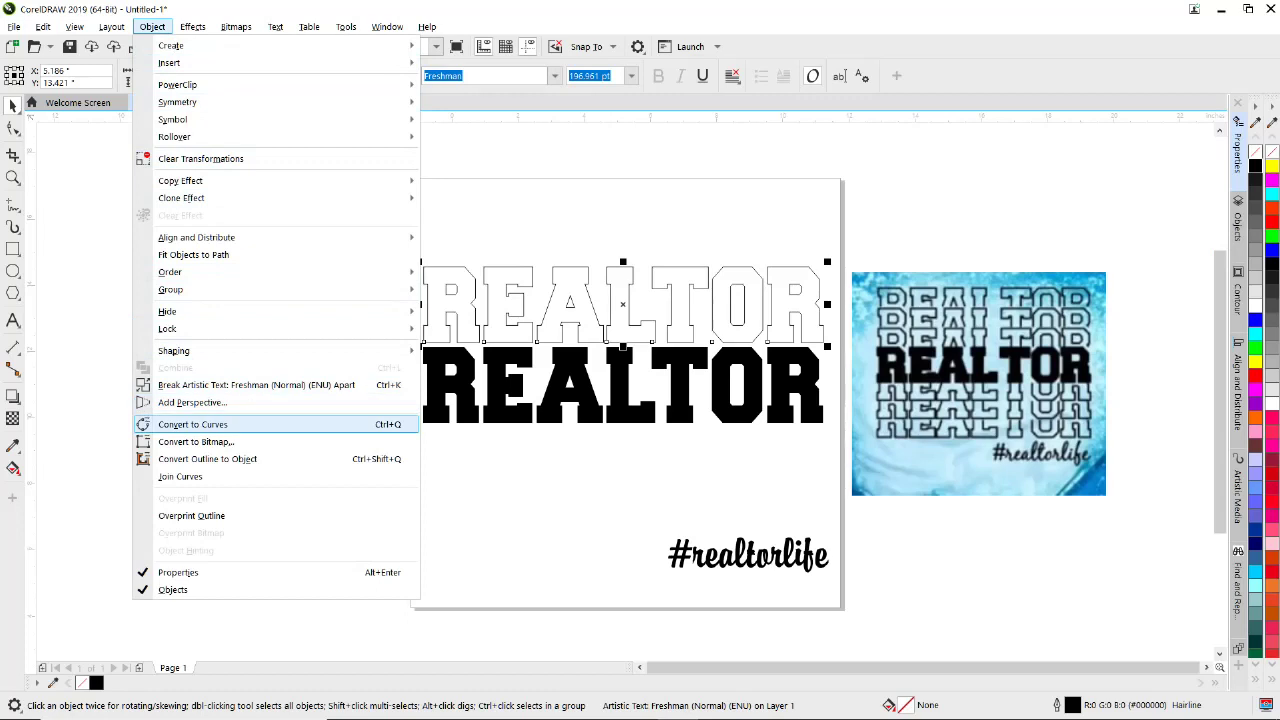
click(192, 424)
drag(472, 76, 441, 76)
text(6)
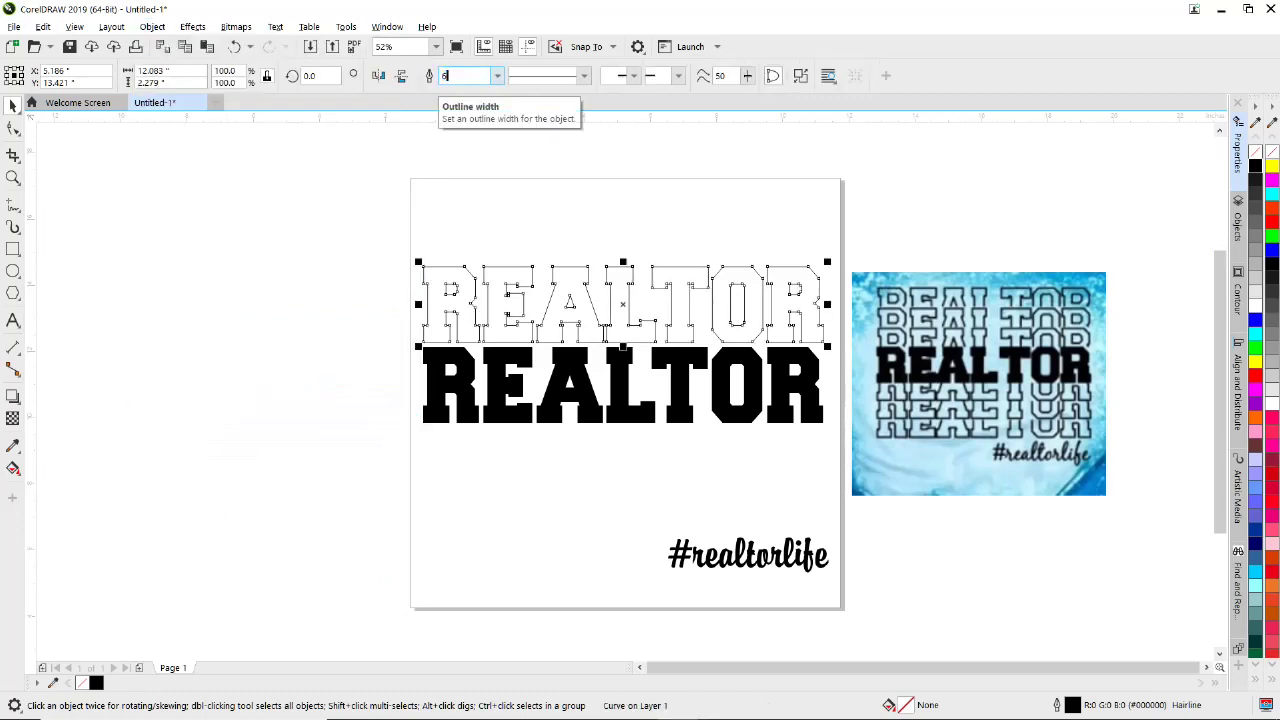
key(Return)
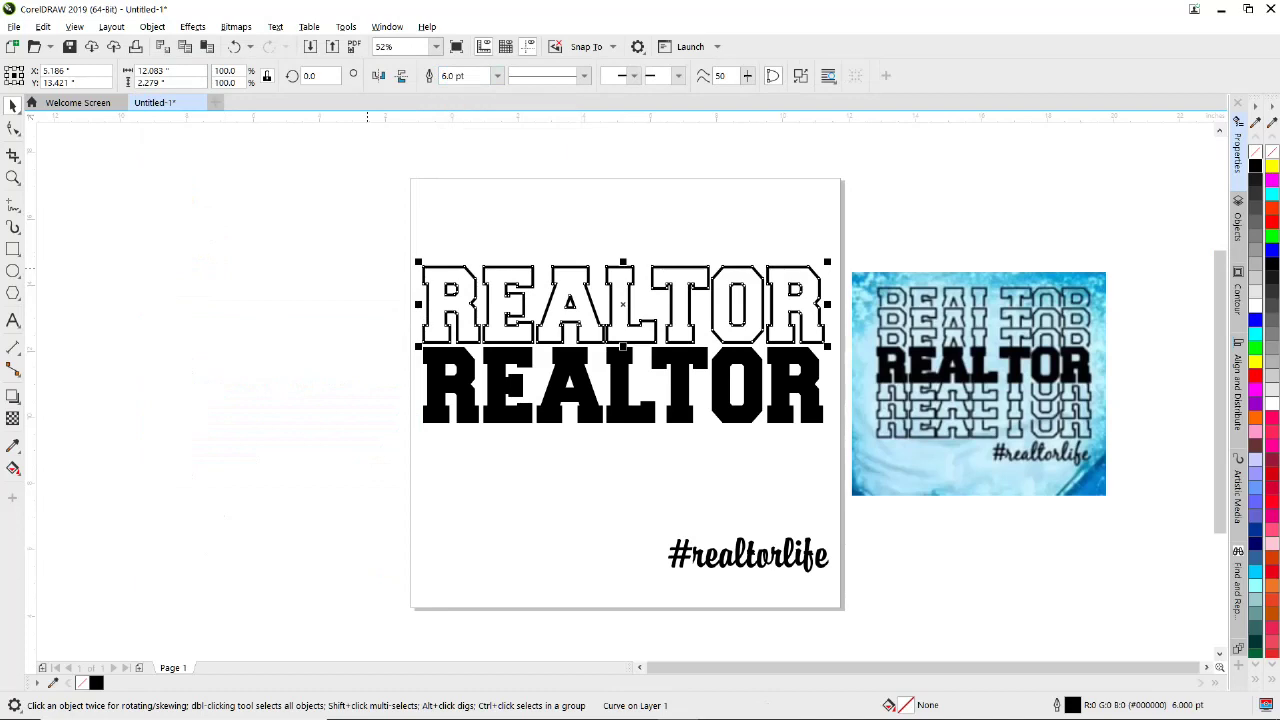
click(366, 269)
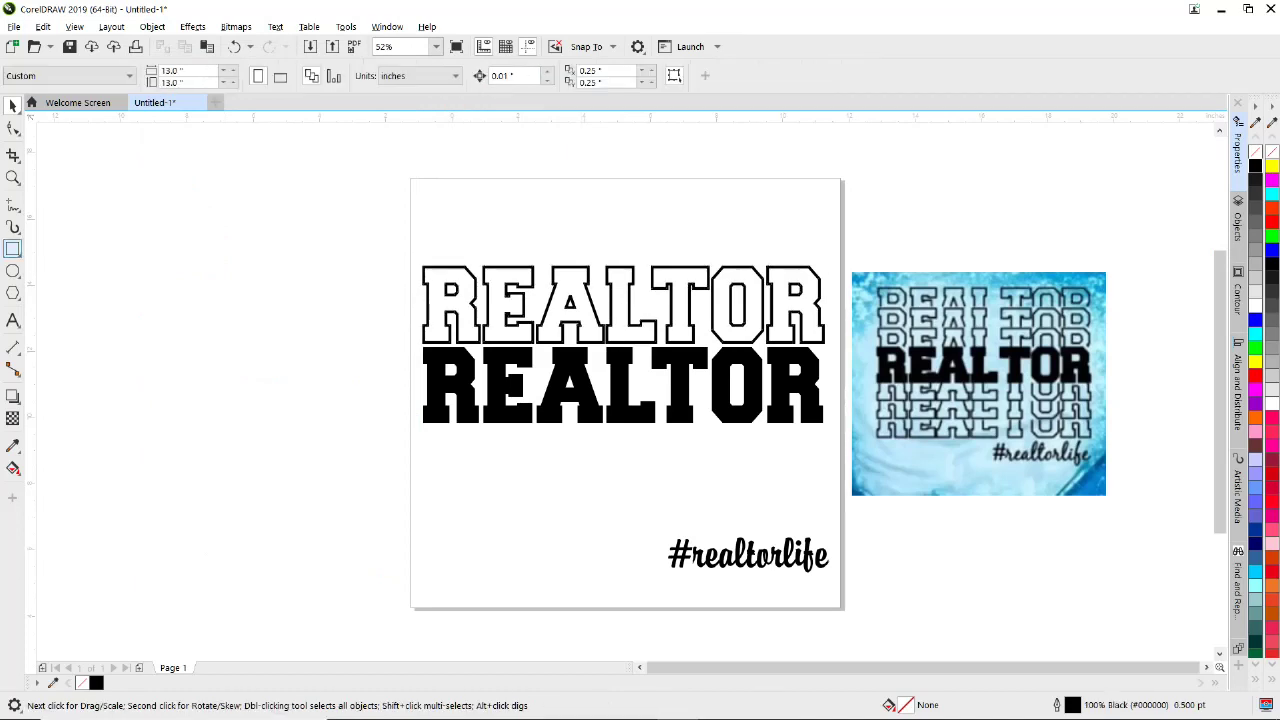
Step: Cover the lower half of the outlined REALTOR with a white rectangle without outline, about 12.97 by 1.27 inches
click(13, 249)
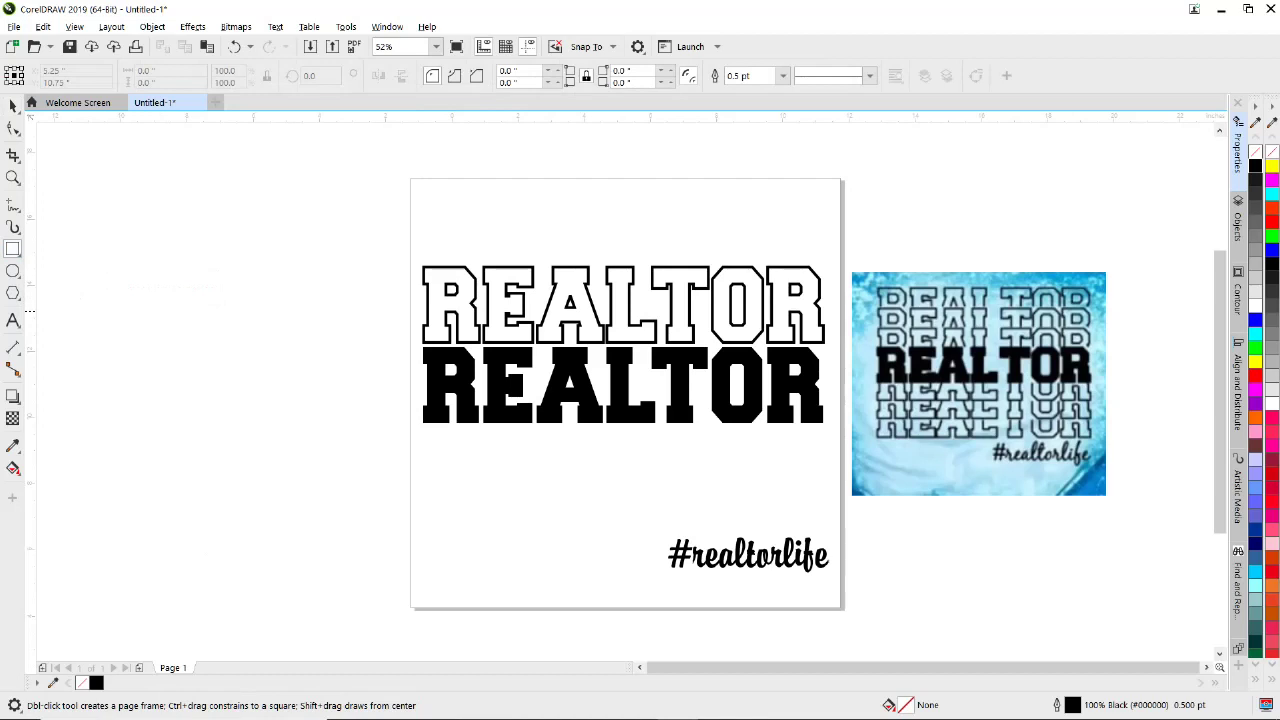
drag(404, 302, 834, 347)
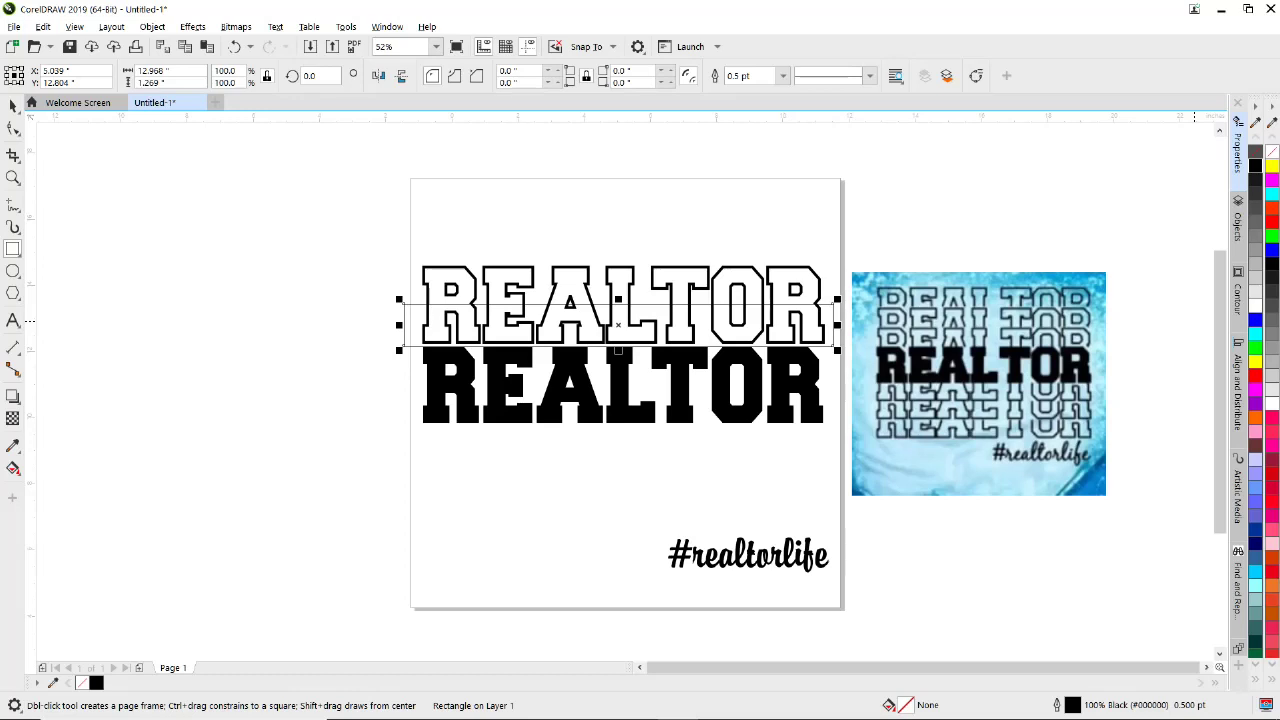
right_click(1272, 152)
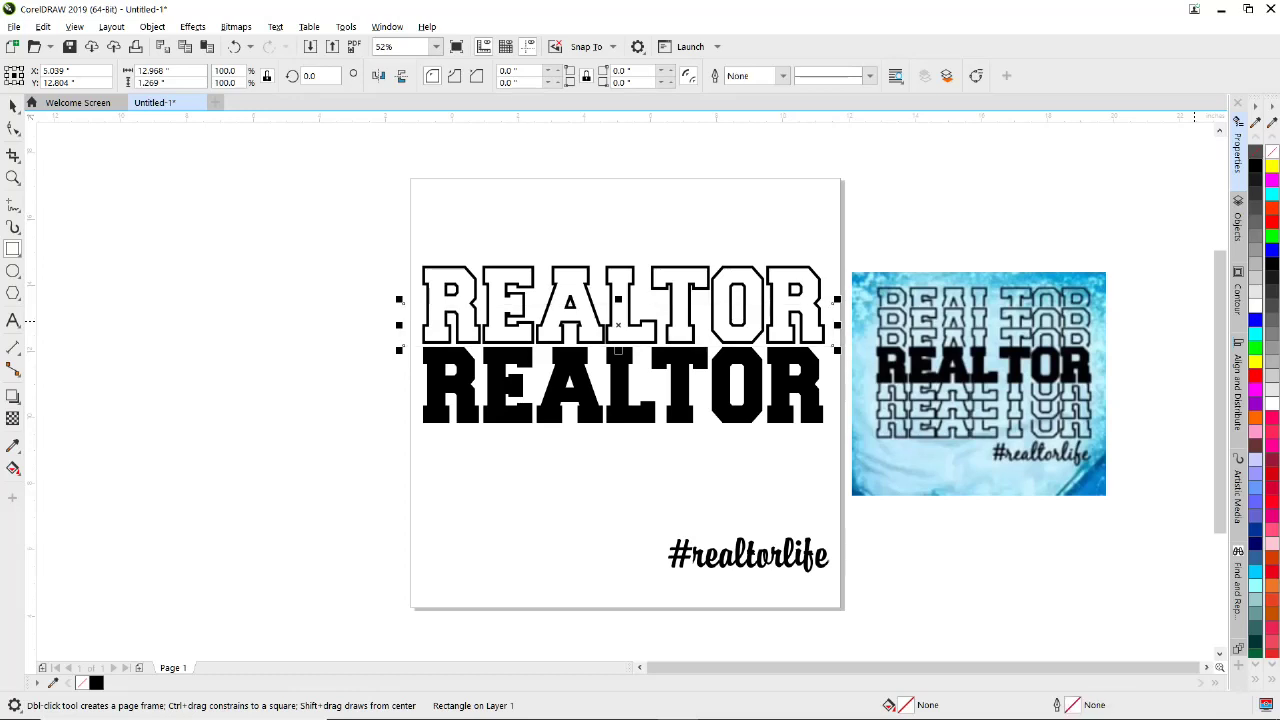
click(1256, 305)
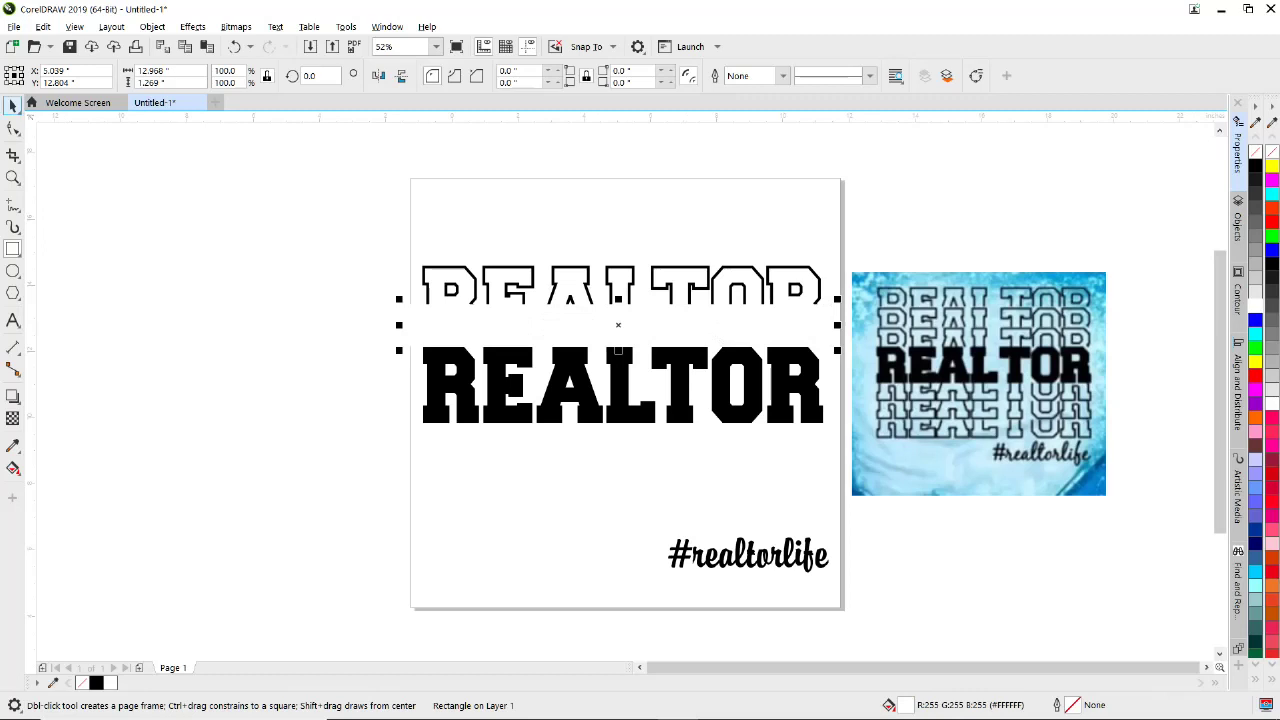
Step: Group the white rectangle with the outlined REALTOR
click(13, 105)
drag(372, 240, 848, 380)
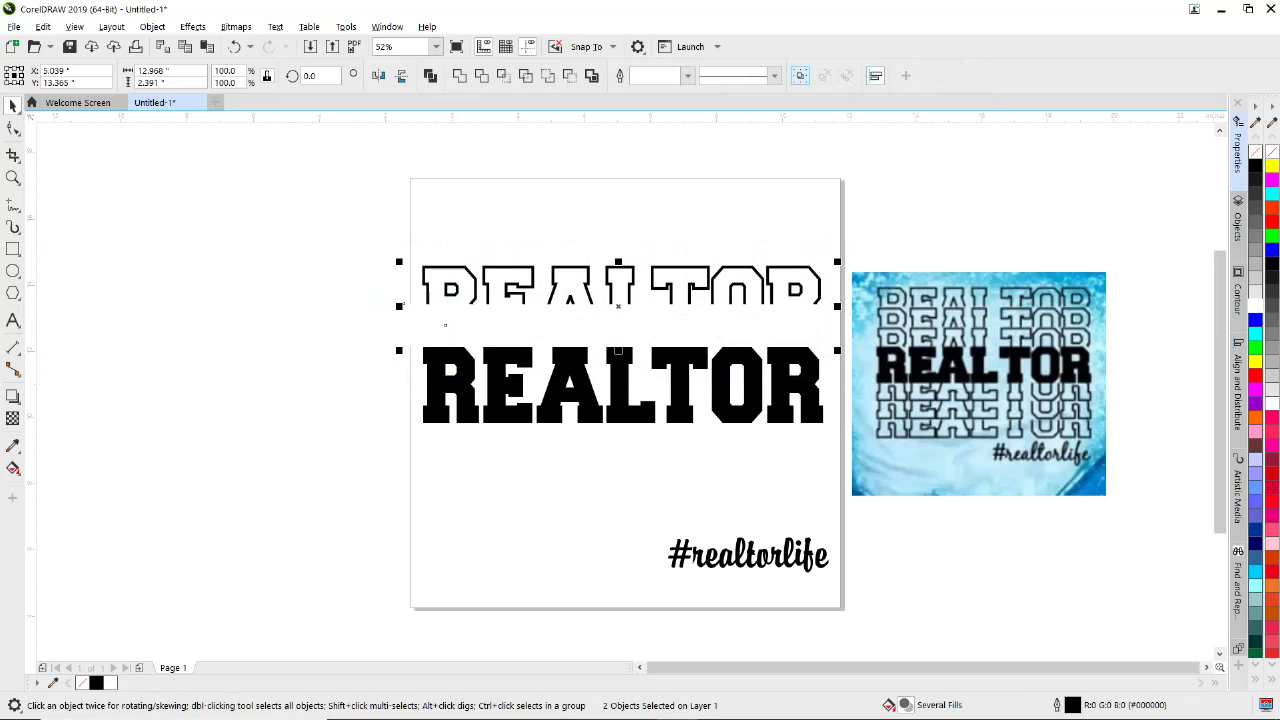
key(ctrl+g)
Step: Lower the outlined group until its visible half sits just above the solid REALTOR, and send it to the back of the page
key(Down)
key(Down)
key(Down)
key(Down)
key(Down)
key(Down)
key(Down)
key(Down)
key(Down)
key(Down)
key(Down)
key(Down)
key(Down)
key(Down)
drag(737, 288, 737, 310)
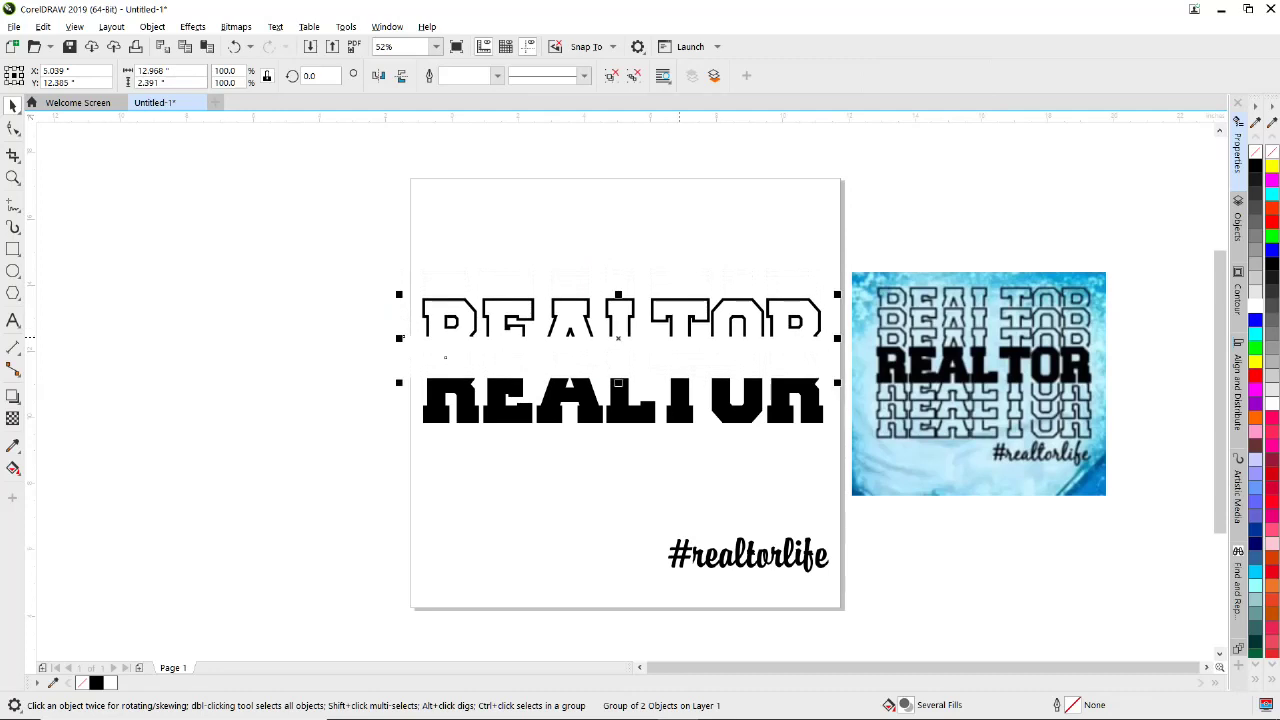
right_click(680, 269)
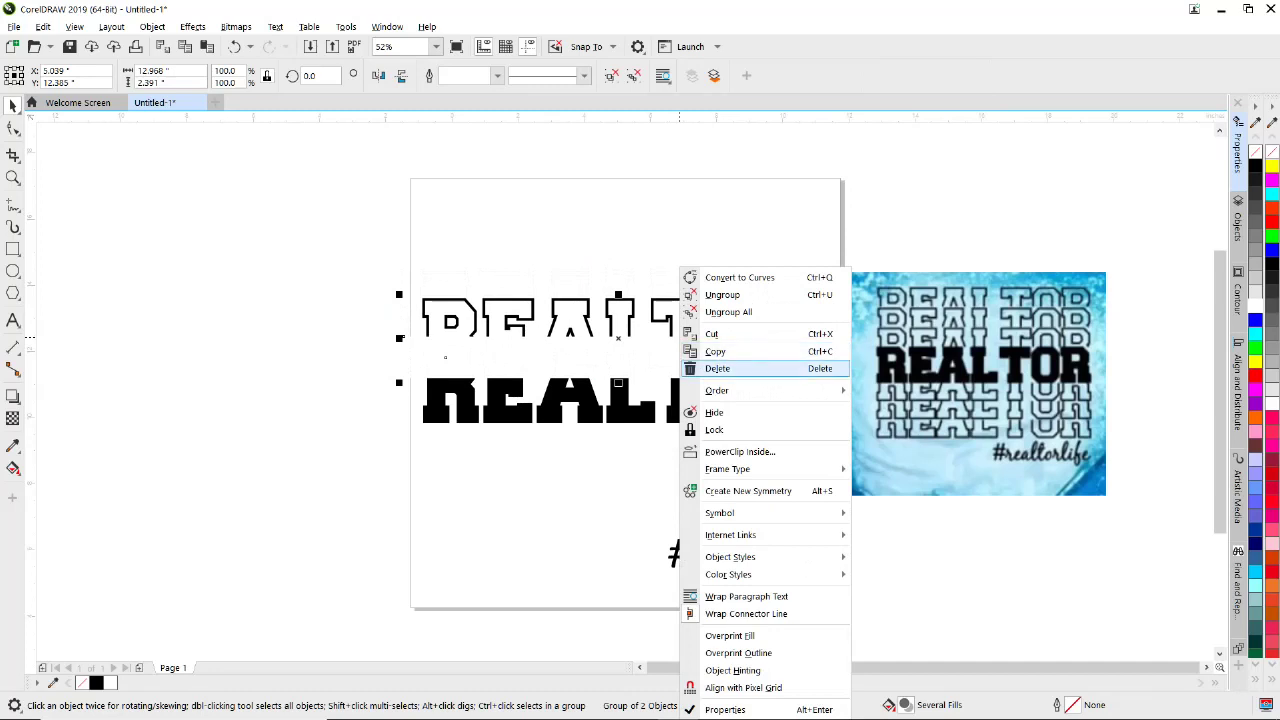
mouse_move(740, 390)
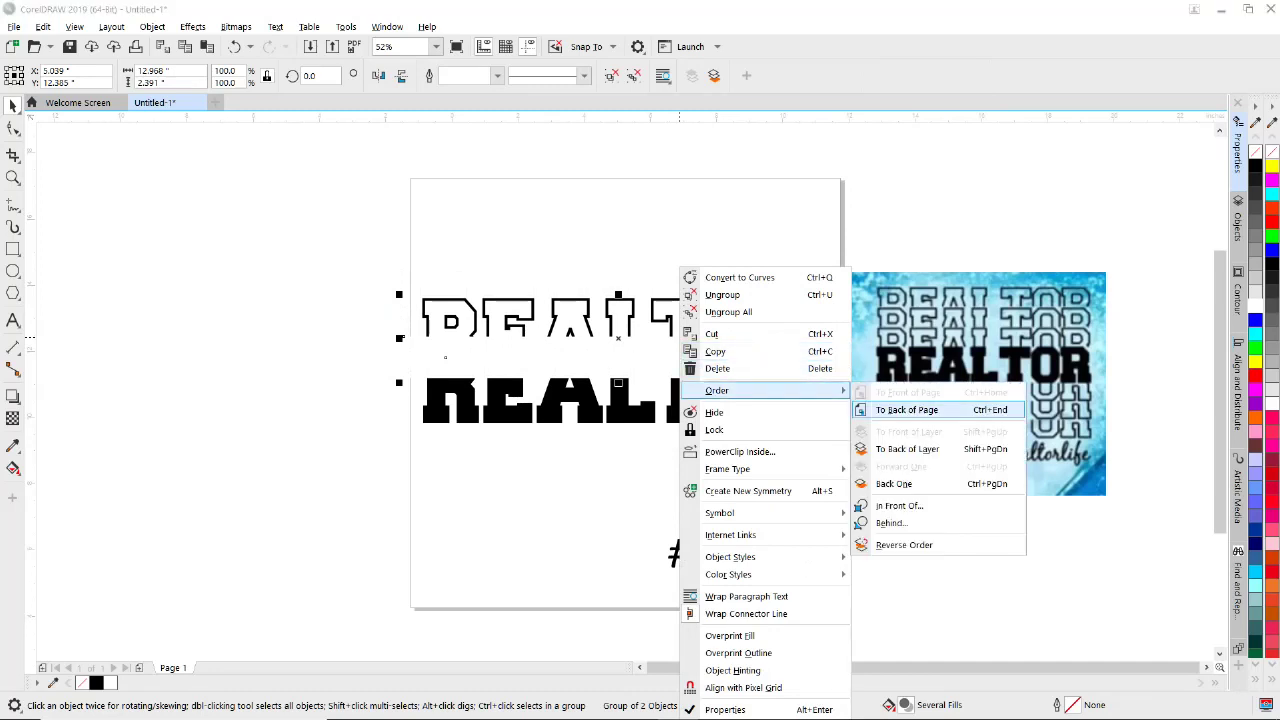
click(906, 410)
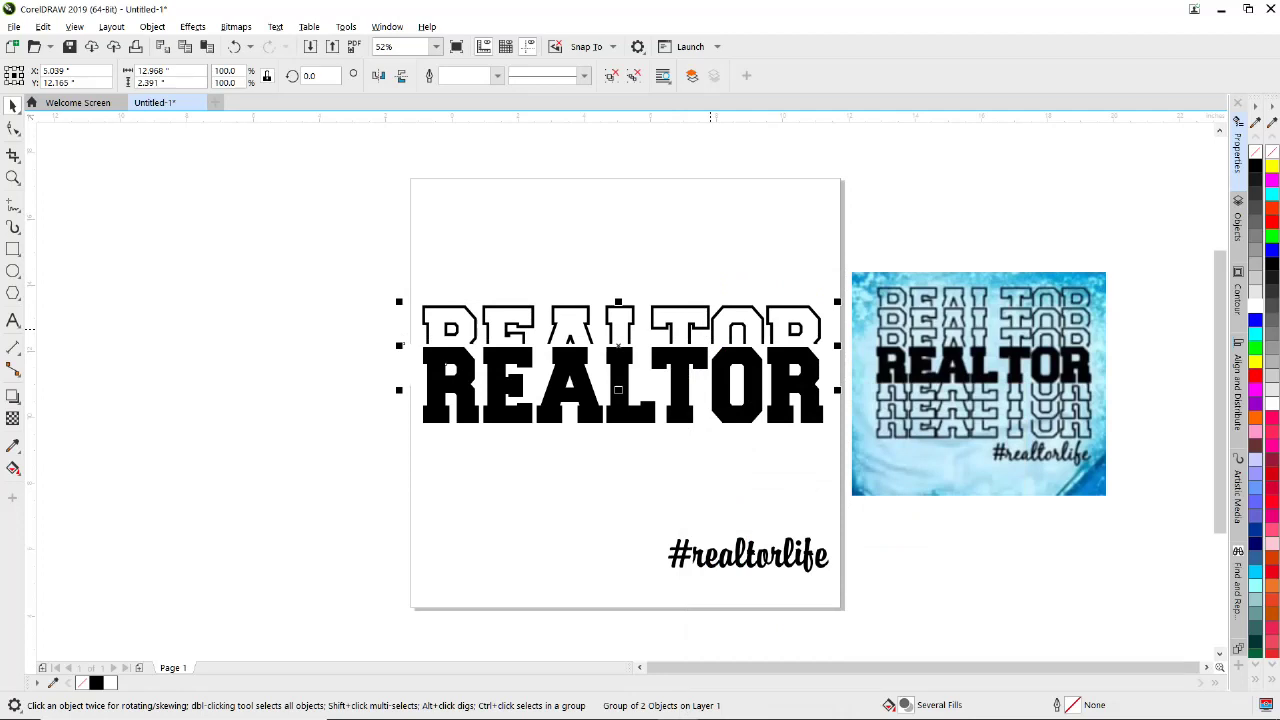
Step: Duplicate the outlined group behind everything on the page and raise the copy to about Y 13.43 inches as a second row
key(shift+Page_Up)
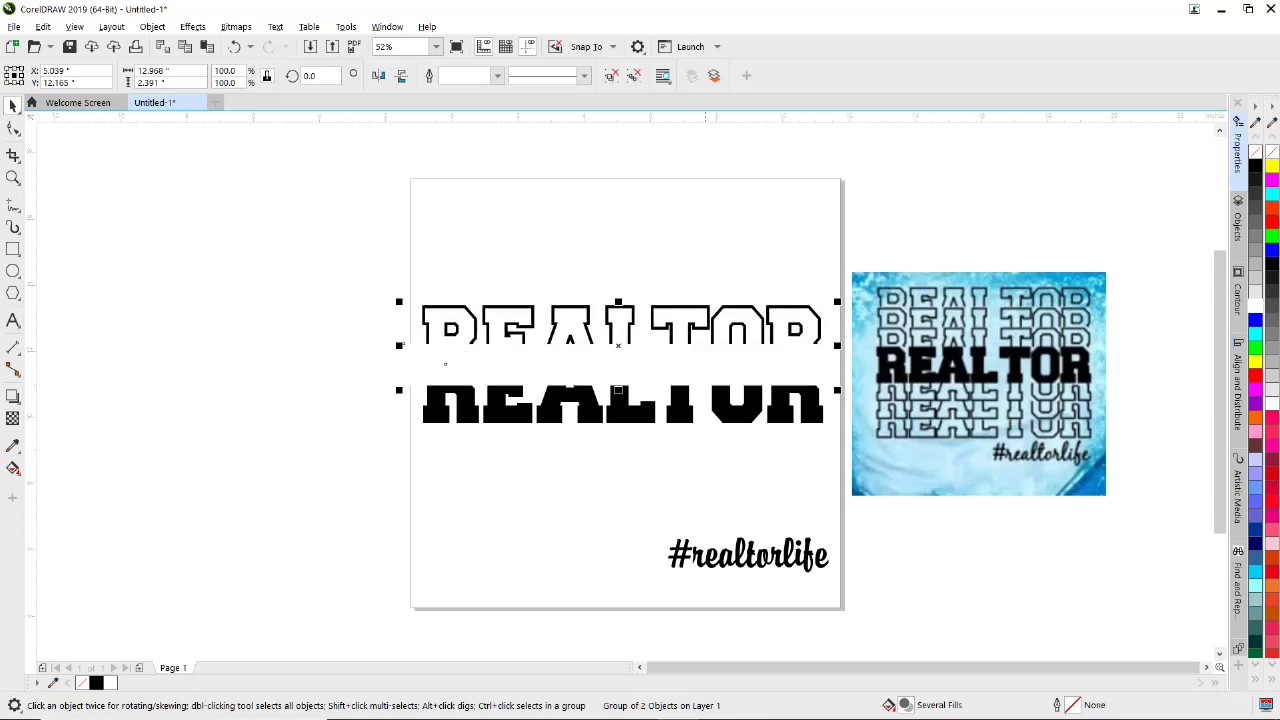
right_click(679, 268)
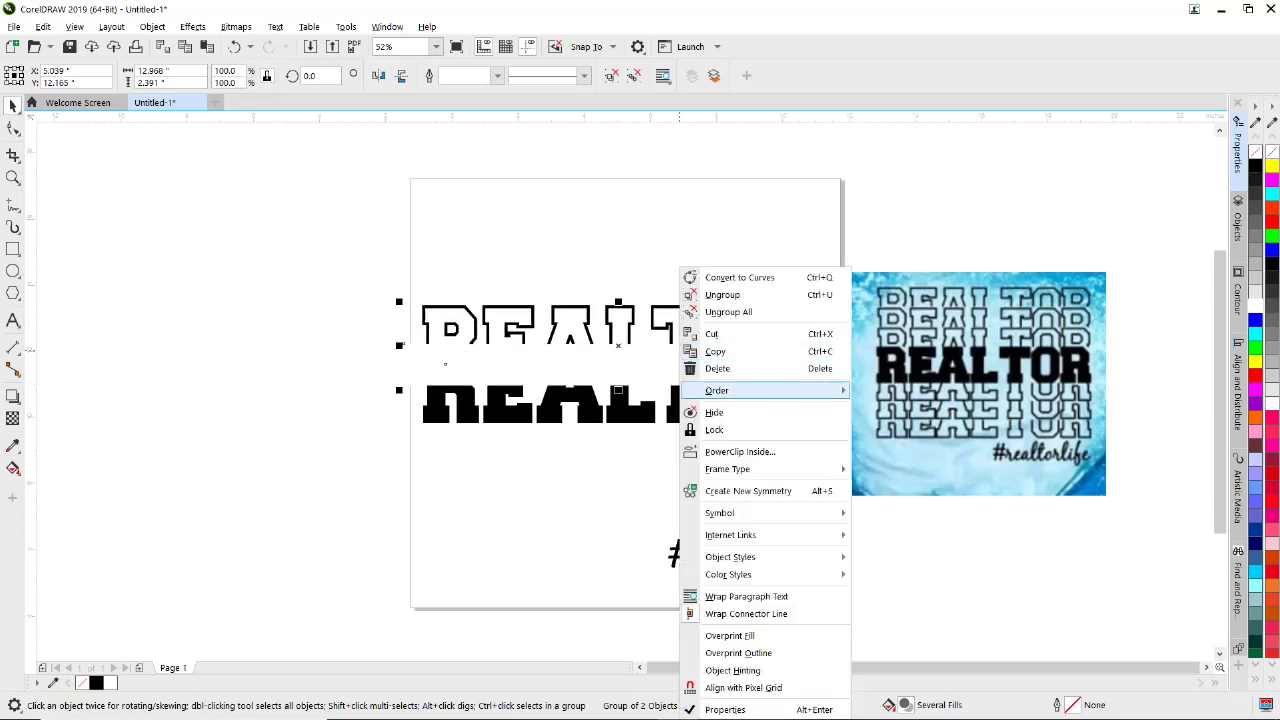
mouse_move(750, 390)
click(906, 392)
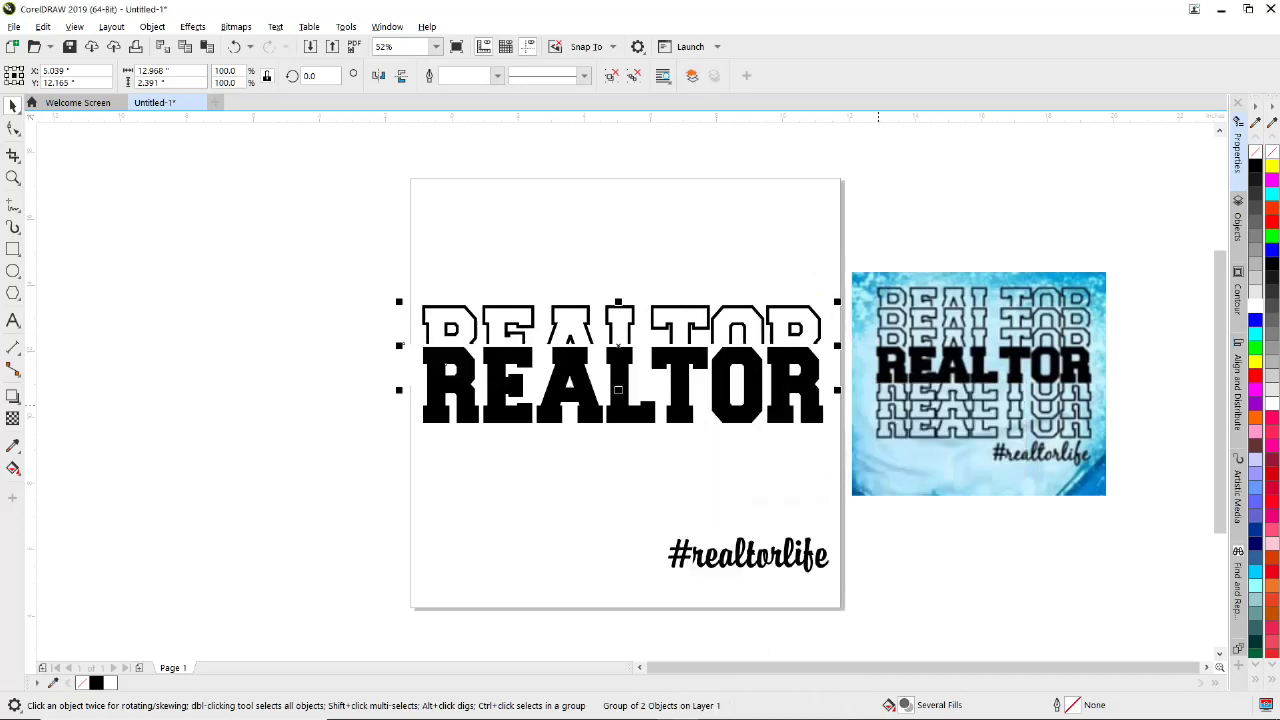
key(Up)
key(Up)
key(Up)
key(Up)
key(Up)
key(Up)
key(Up)
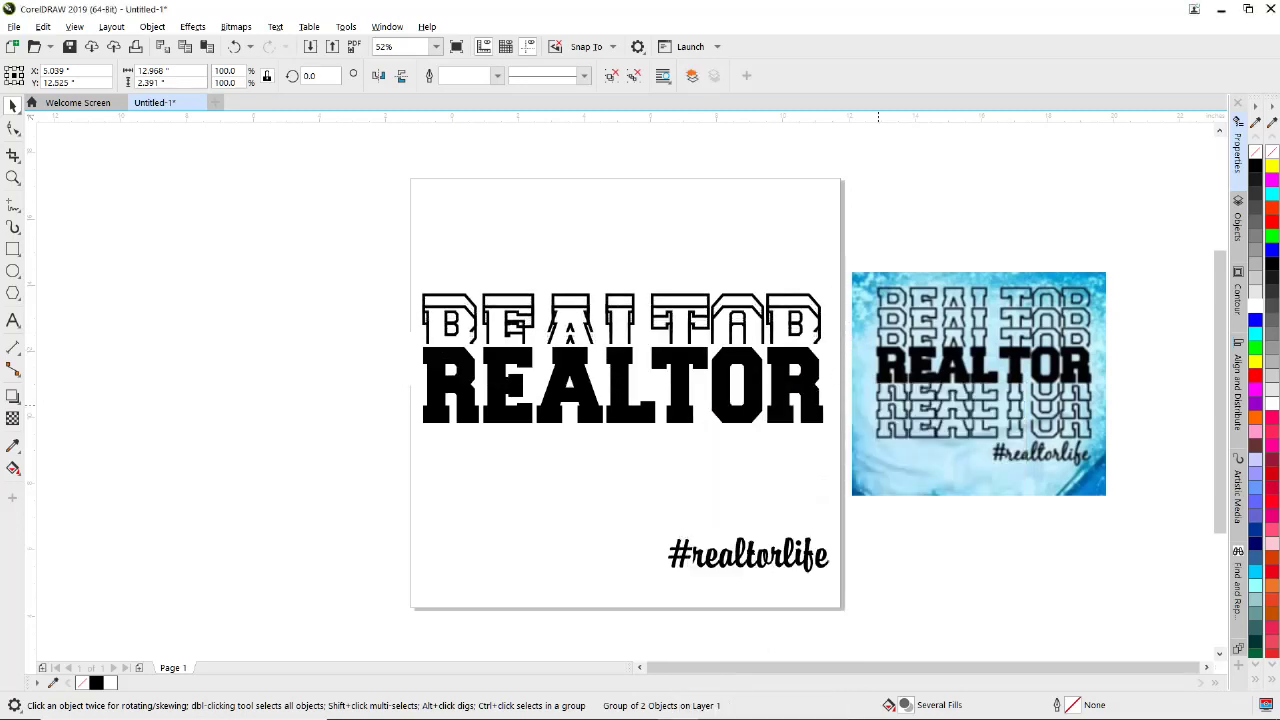
key(Up)
key(Up)
key(Up)
key(Up)
key(Up)
key(Up)
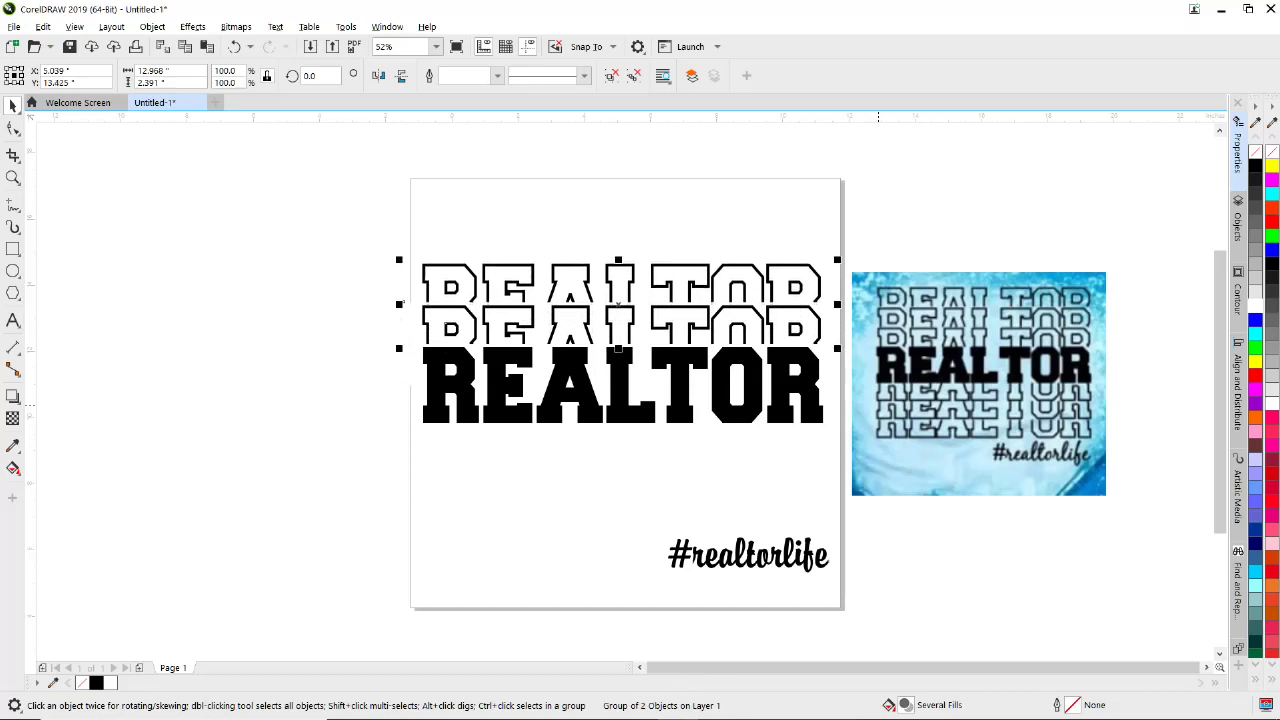
Step: Duplicate the second outlined row behind everything on the page and raise the copy to about Y 14.75 inches as a third row
key(shift+Page_Up)
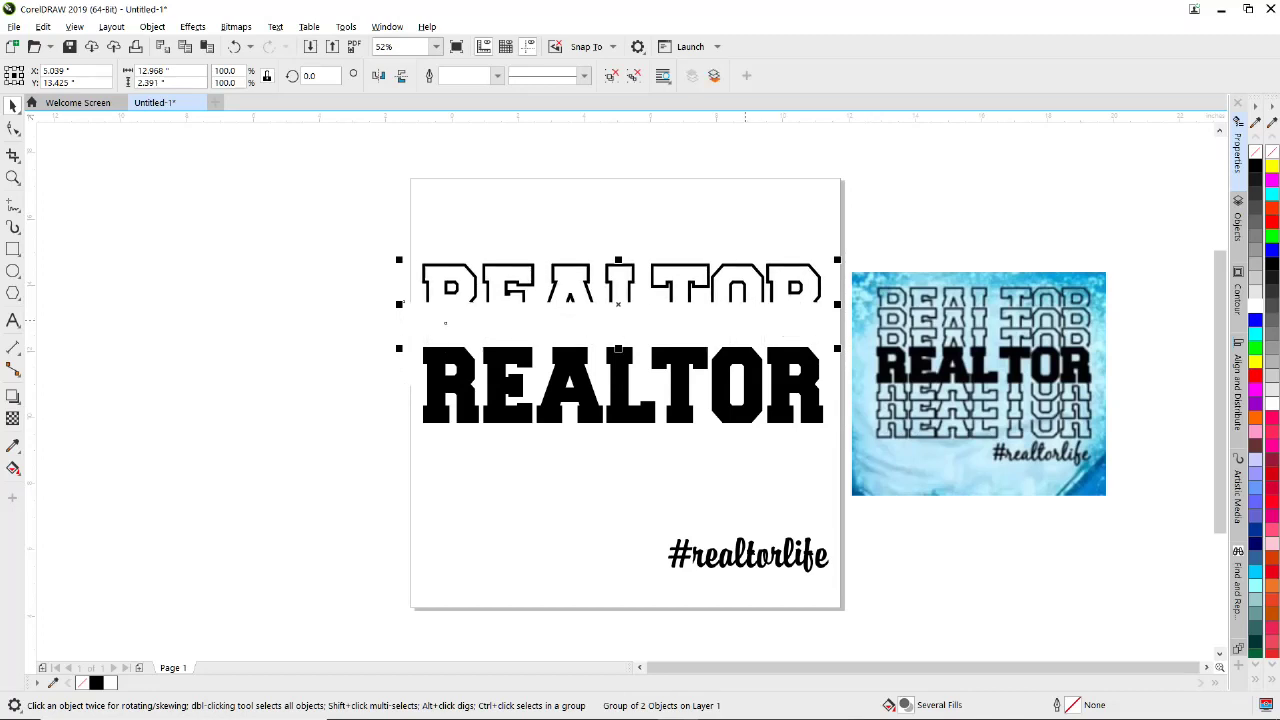
right_click(750, 268)
mouse_move(790, 390)
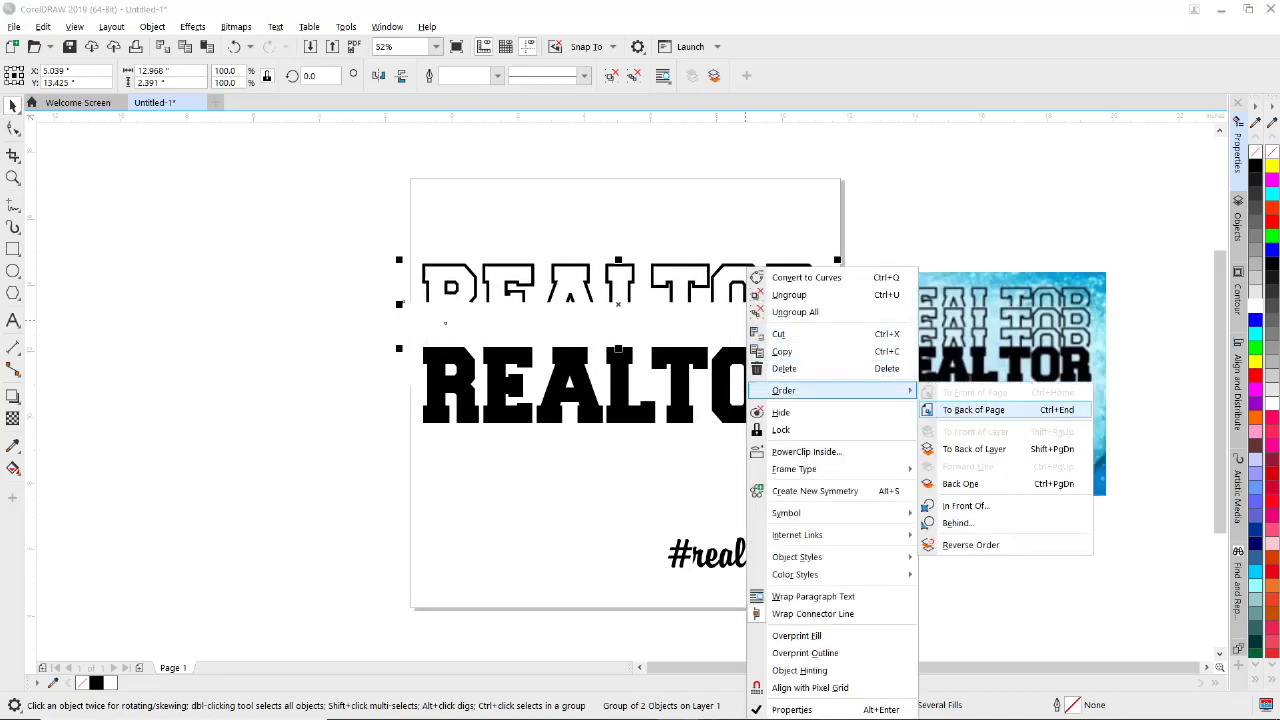
click(973, 410)
key(Up)
key(Up)
key(Up)
key(Up)
key(Up)
key(Up)
key(Up)
key(Up)
key(Up)
key(Up)
key(Up)
key(Up)
key(Up)
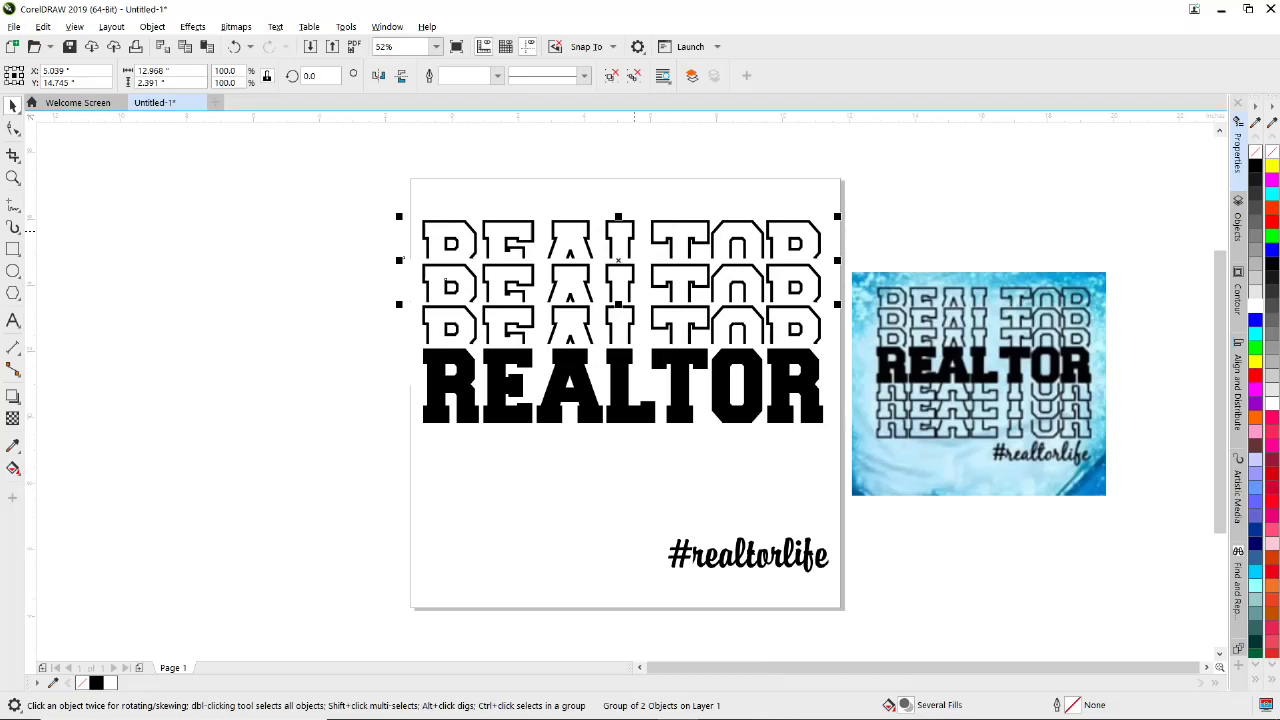
key(shift+Page_Up)
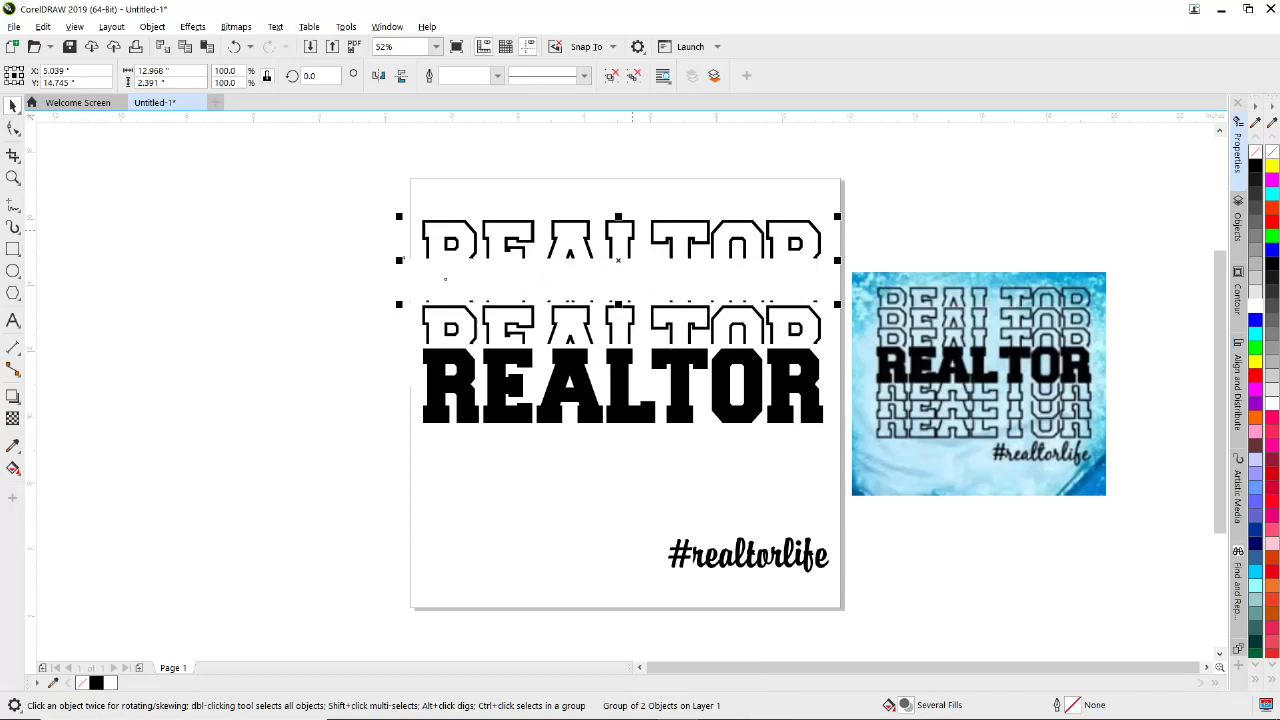
ctrl+click(632, 230)
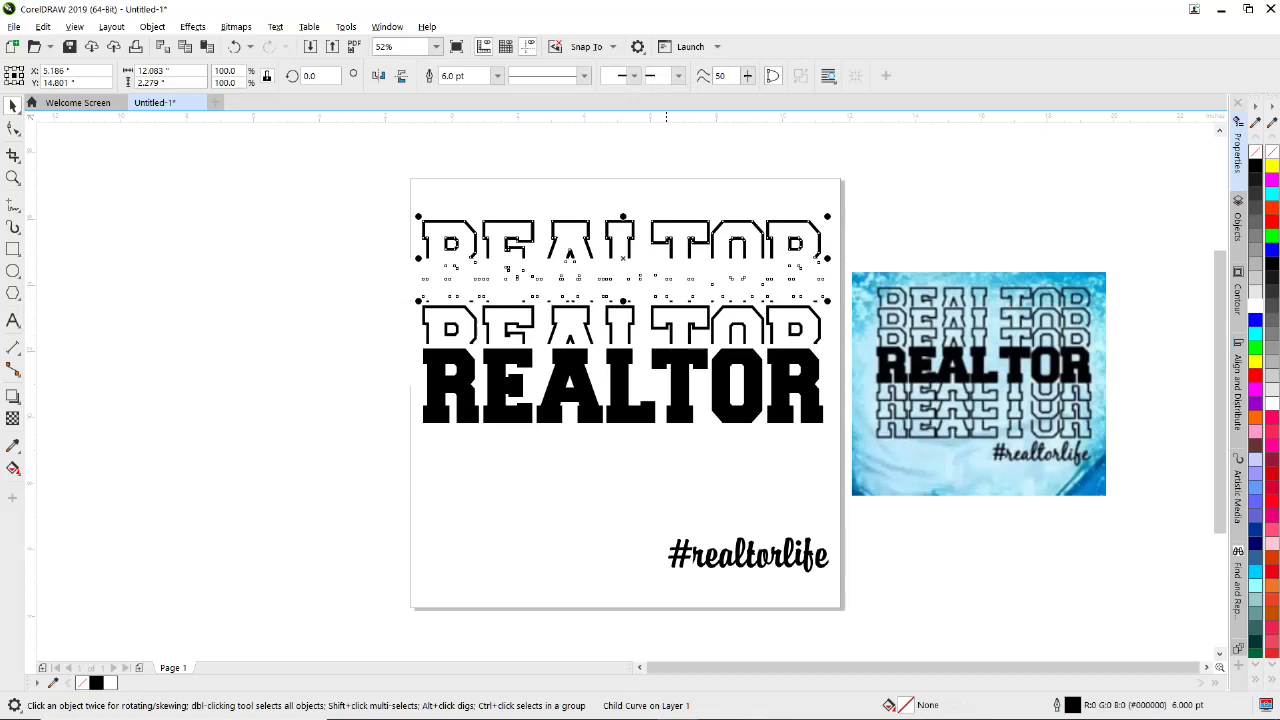
key(Escape)
click(445, 279)
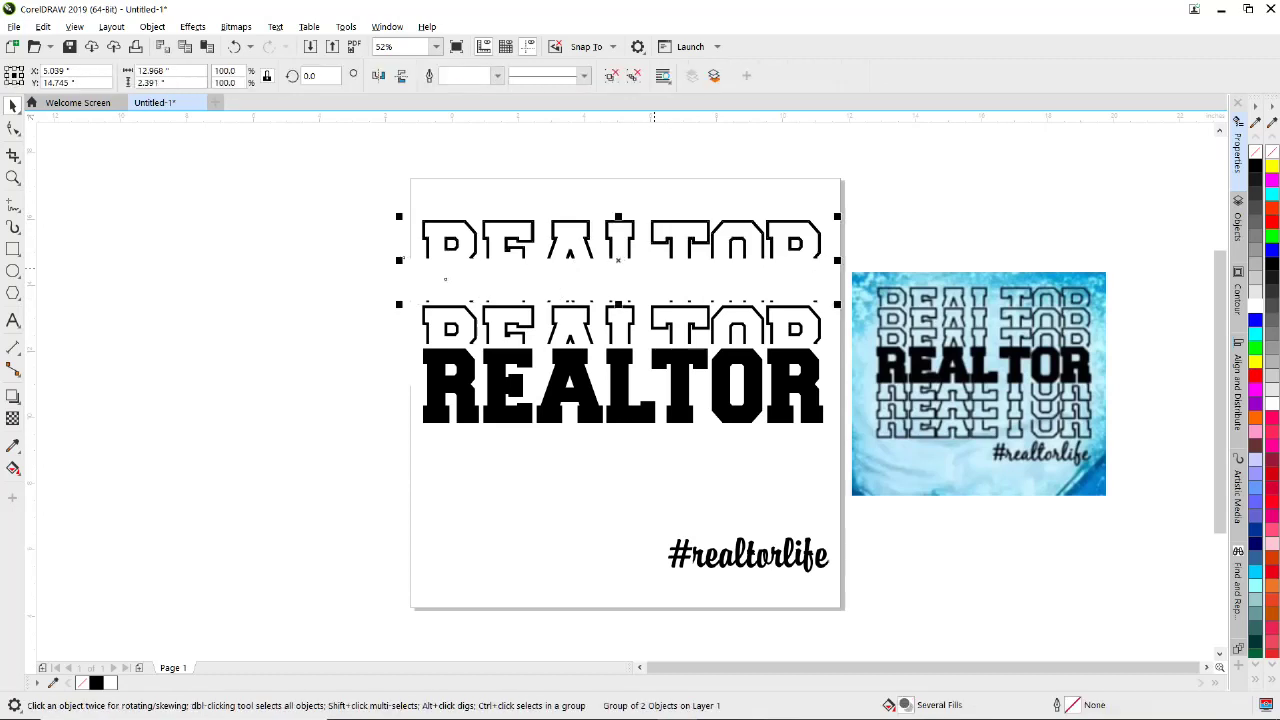
ctrl+click(445, 279)
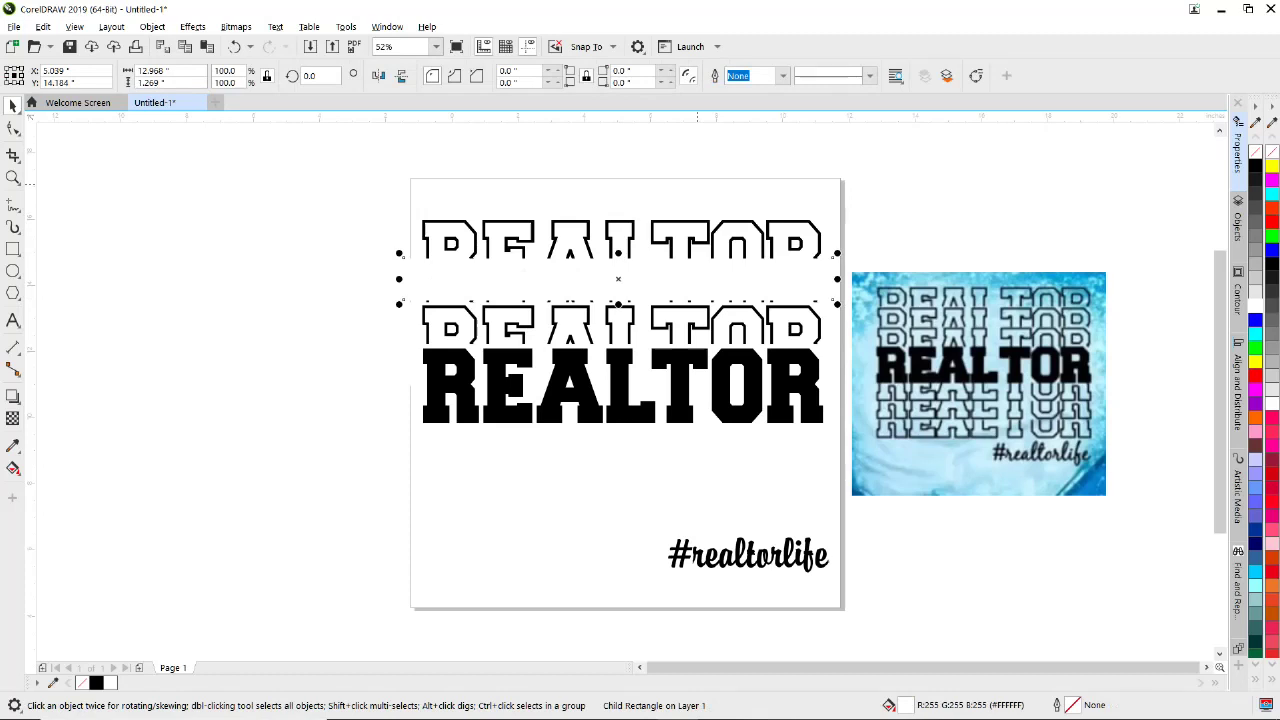
key(Escape)
click(597, 271)
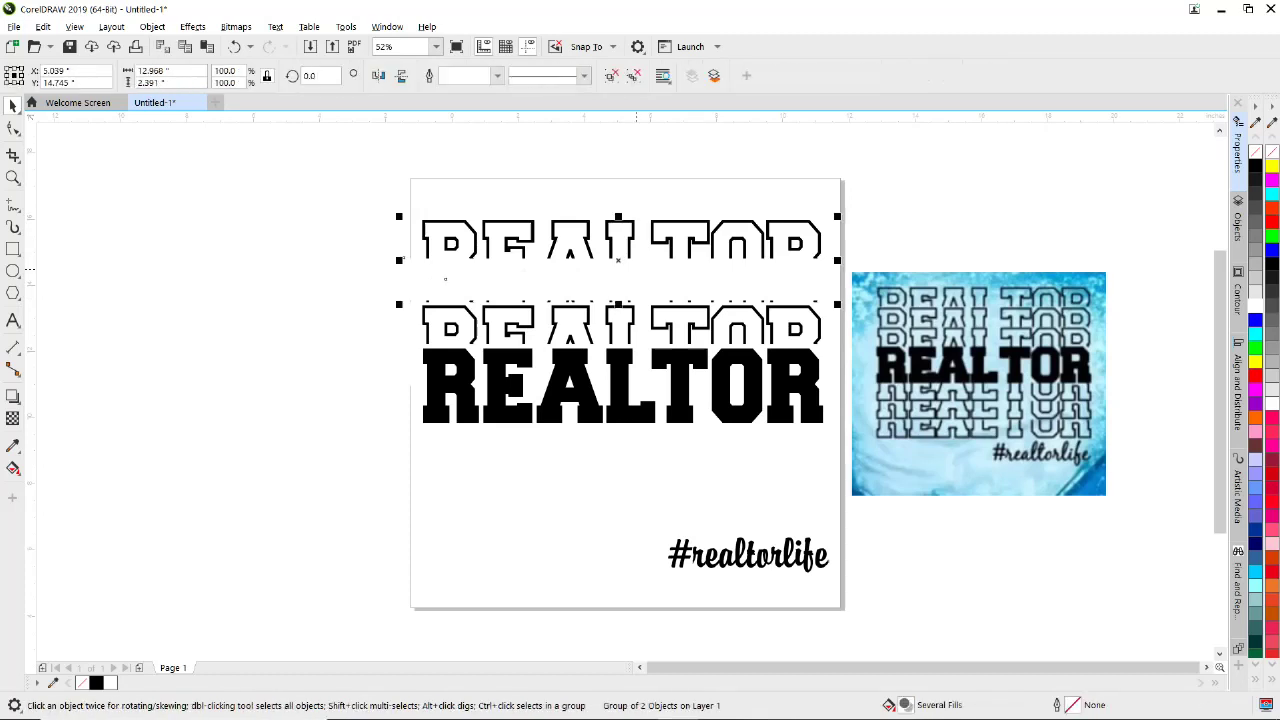
ctrl+click(445, 279)
key(Delete)
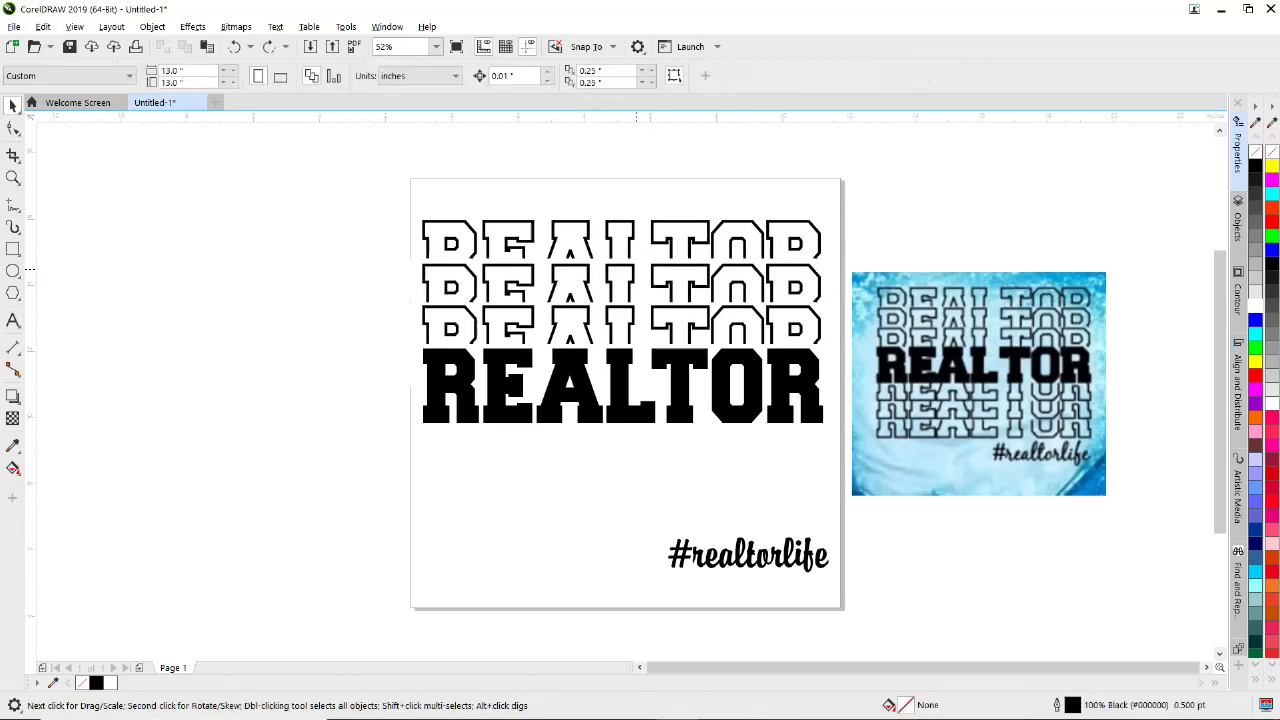
Step: Duplicate the middle-height copy of the outlined row group in front of everything and lower the copy to about Y 8.56 inches, directly below the solid REALTOR
click(445, 280)
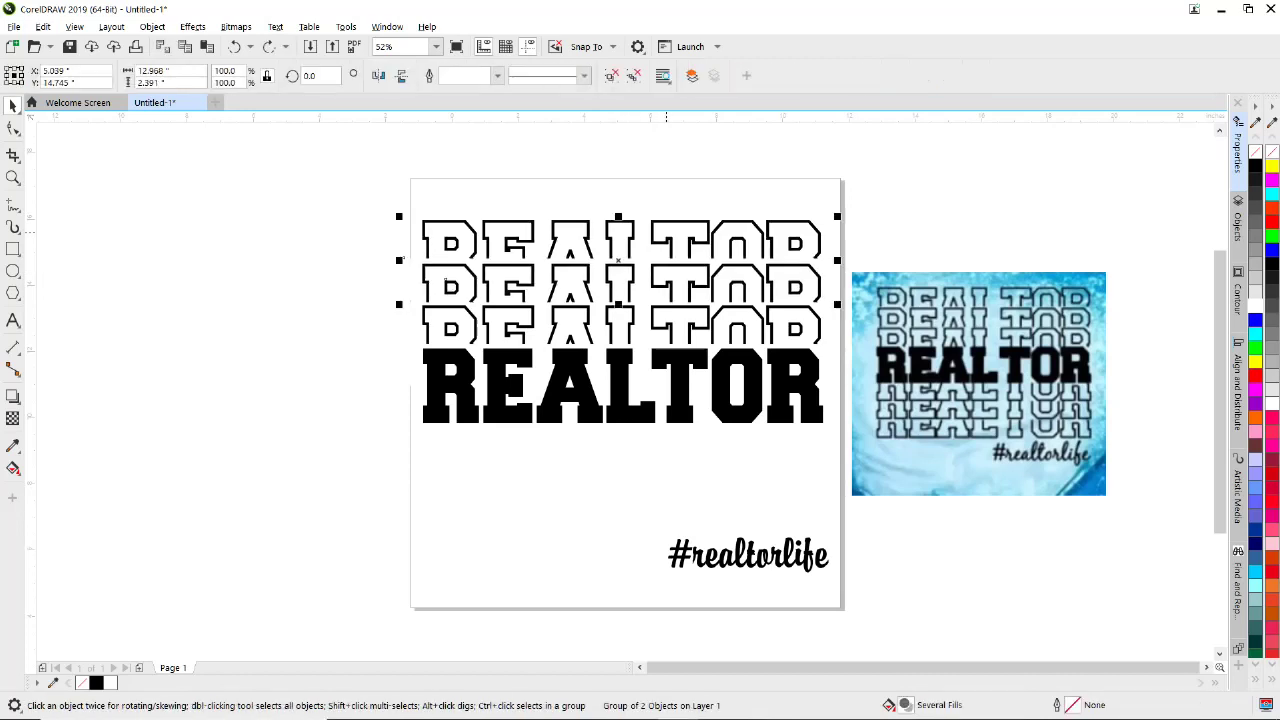
key(shift+Page_Up)
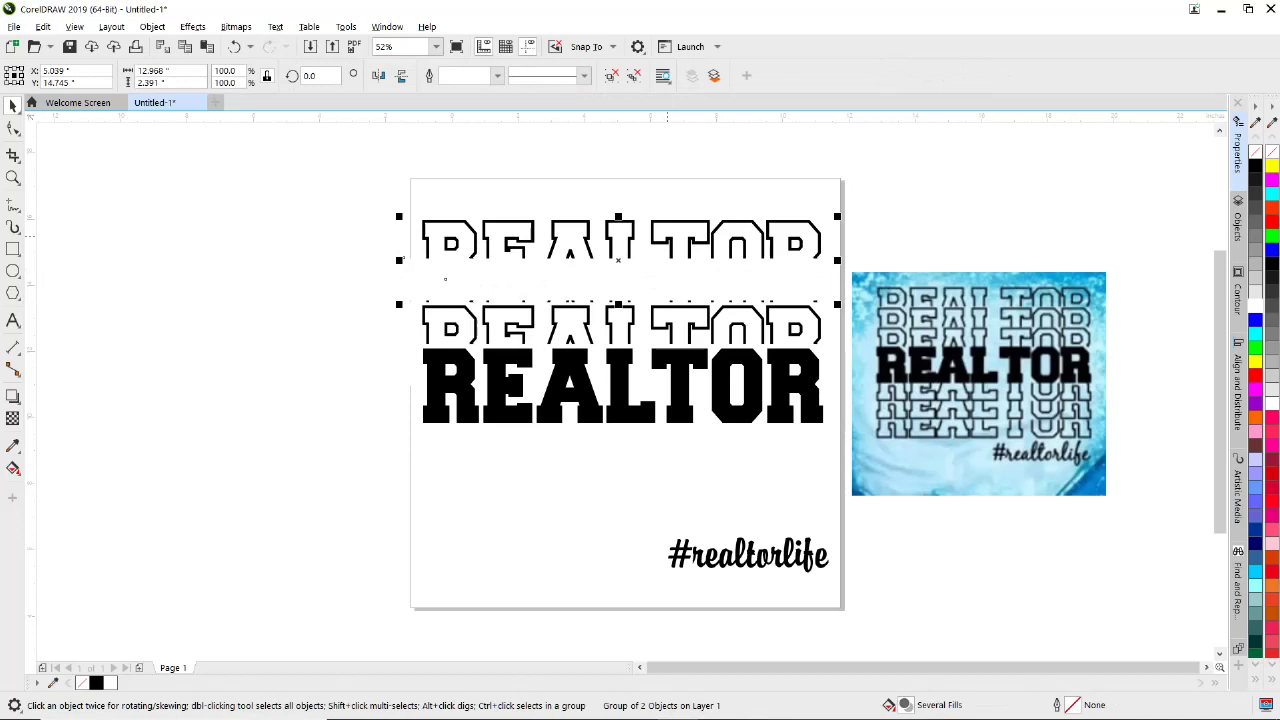
key(shift+Page_Down)
drag(669, 232, 669, 241)
key(Down)
key(Down)
key(Down)
key(Down)
key(Down)
key(Down)
key(Down)
key(Down)
key(Down)
key(Down)
key(Down)
key(Down)
key(Down)
key(Down)
key(Down)
key(Down)
key(Down)
key(Down)
key(Down)
key(Down)
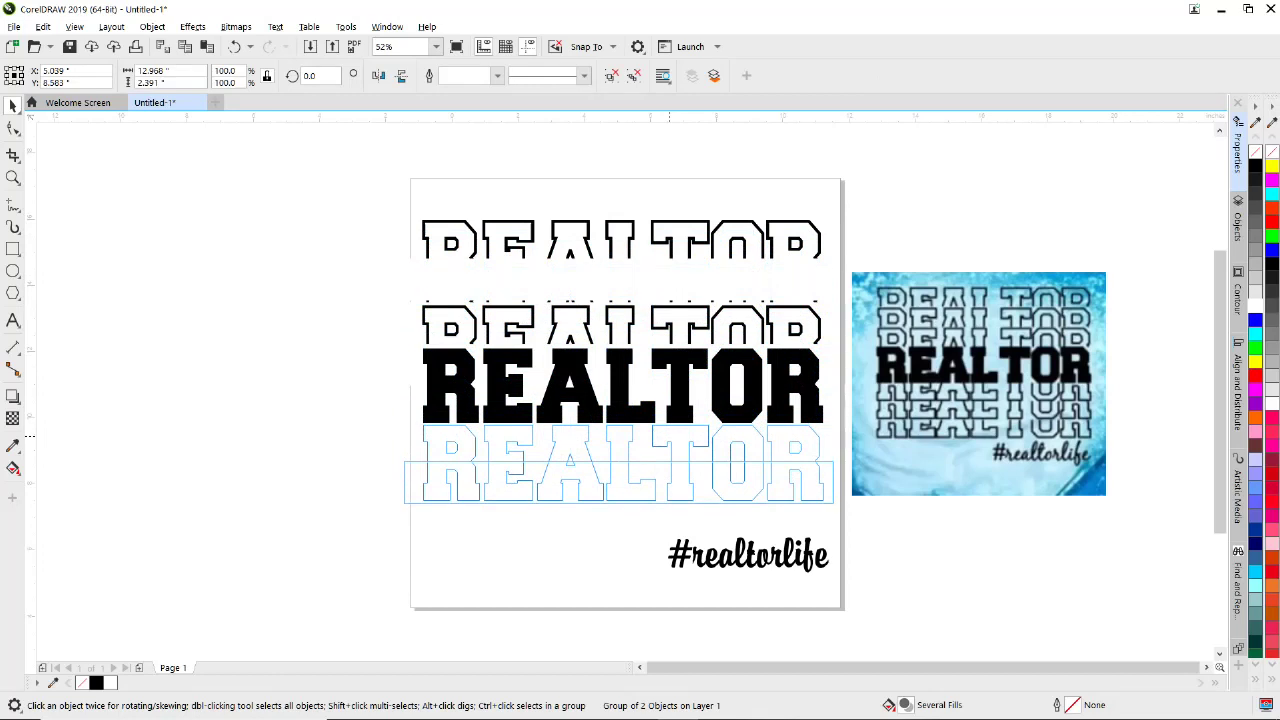
drag(669, 436, 669, 437)
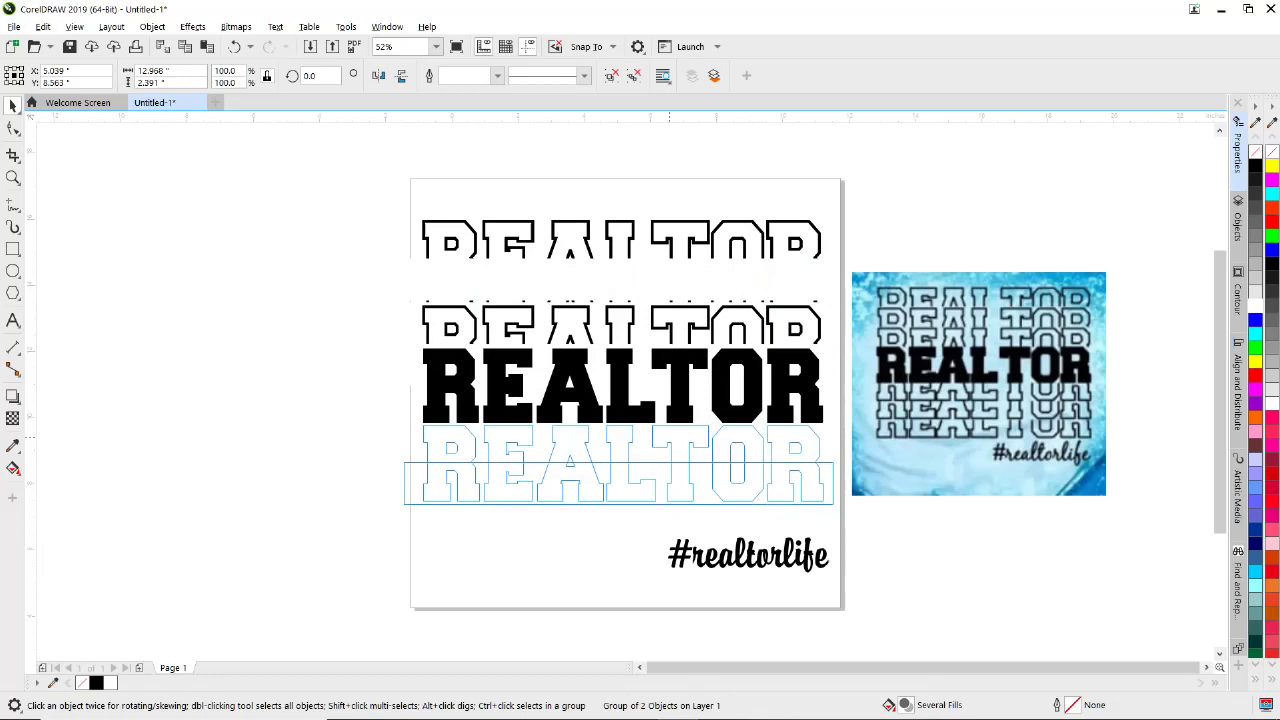
drag(669, 437, 669, 437)
right_click(669, 437)
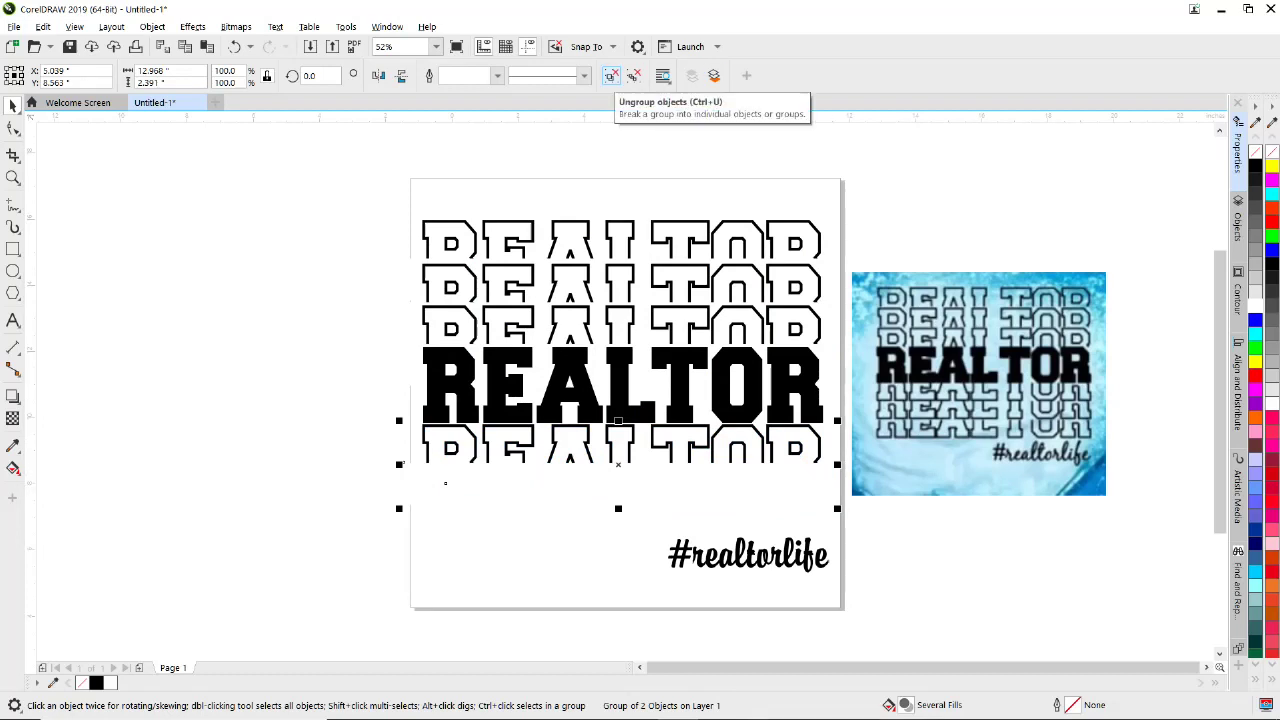
Step: Ungroup the lower outlined row and raise its white rectangle to about Y 9.19 inches so it covers the letters' upper half
click(611, 76)
key(Escape)
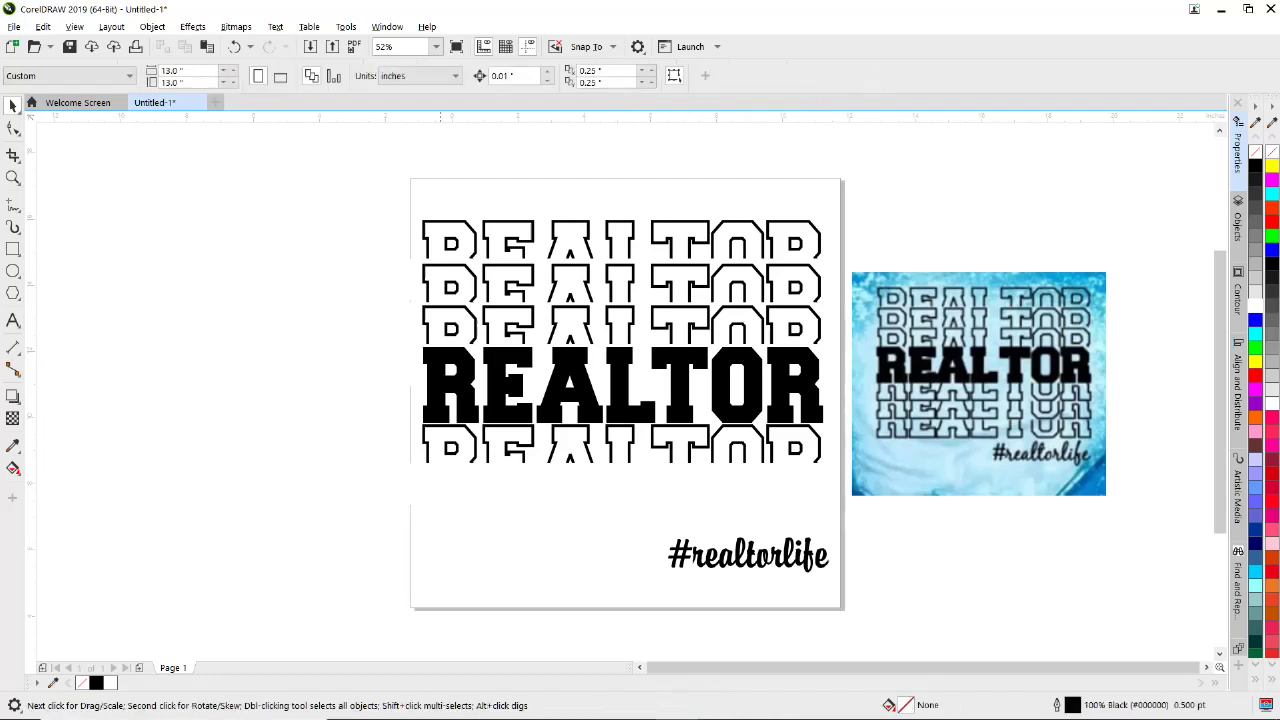
click(528, 489)
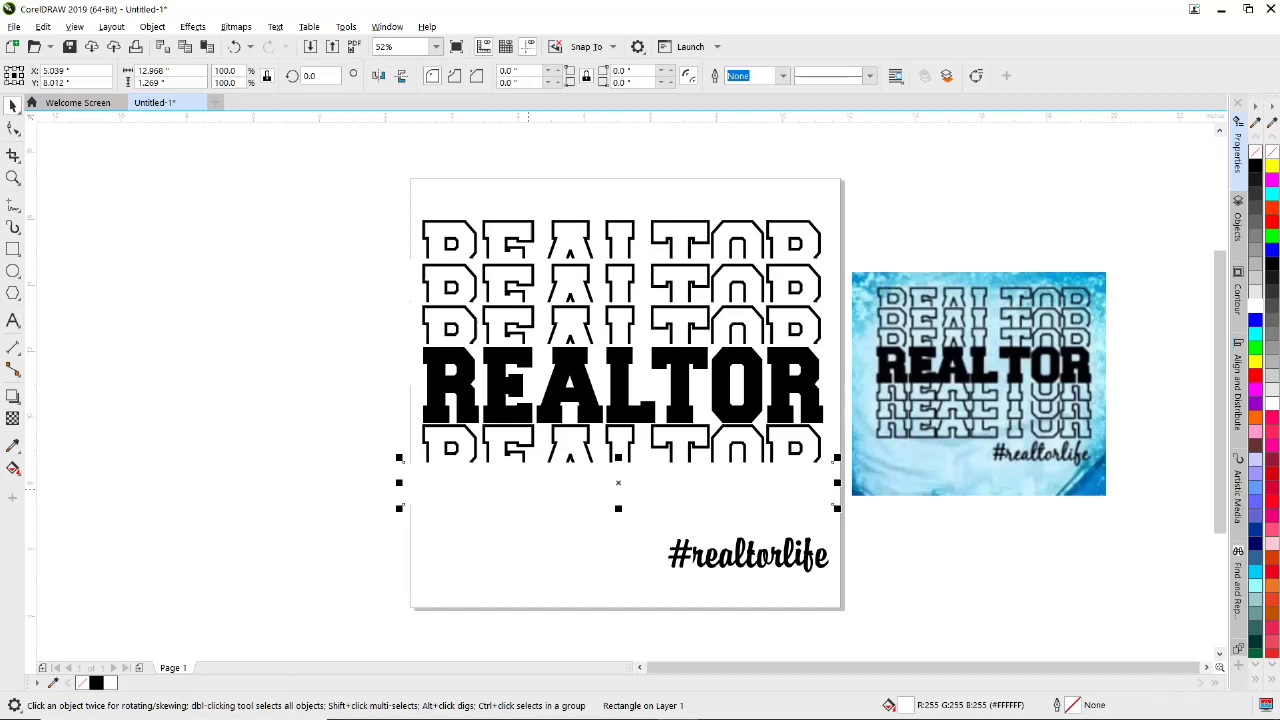
key(Up)
key(Up)
key(Up)
key(Up)
key(Up)
key(Up)
key(Up)
key(Up)
key(Up)
key(Up)
key(Up)
key(Up)
key(Up)
key(Up)
key(Up)
key(Up)
key(Up)
key(Up)
key(Up)
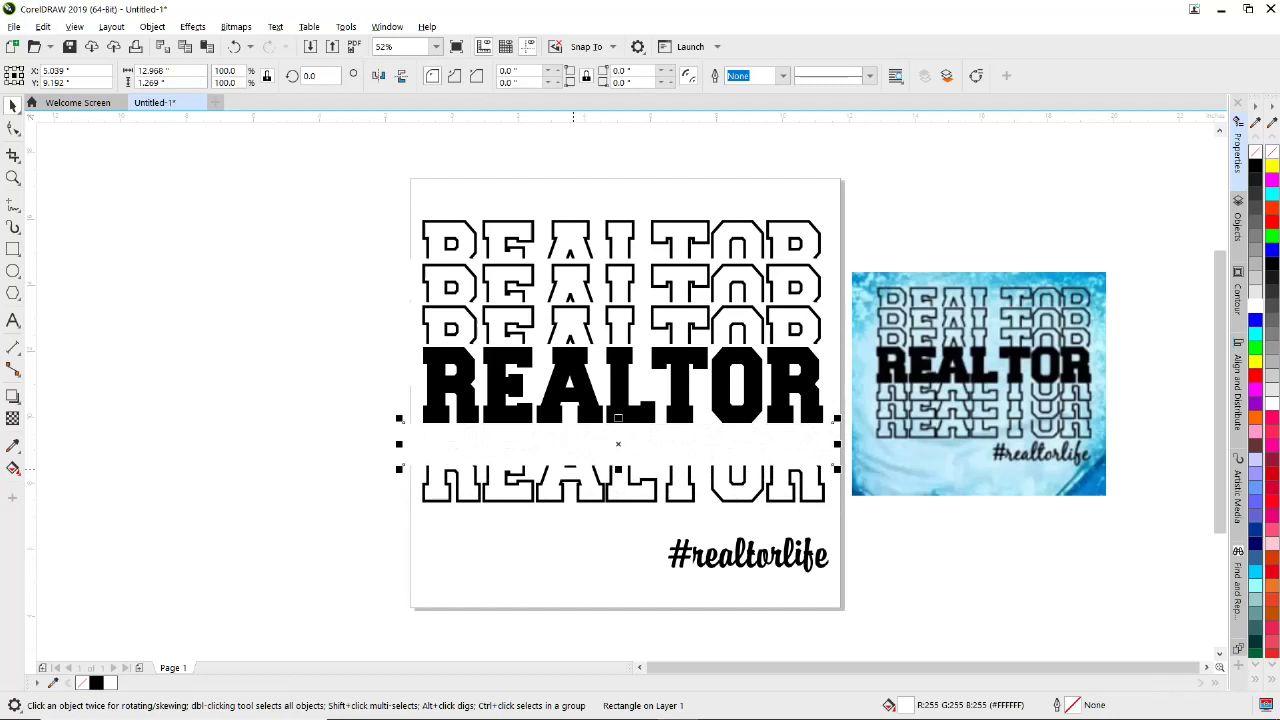
Step: Stretch the white rectangle downward to about 1.36 inches high and group it with the outlined REALTOR beneath the solid word
drag(619, 468, 618, 472)
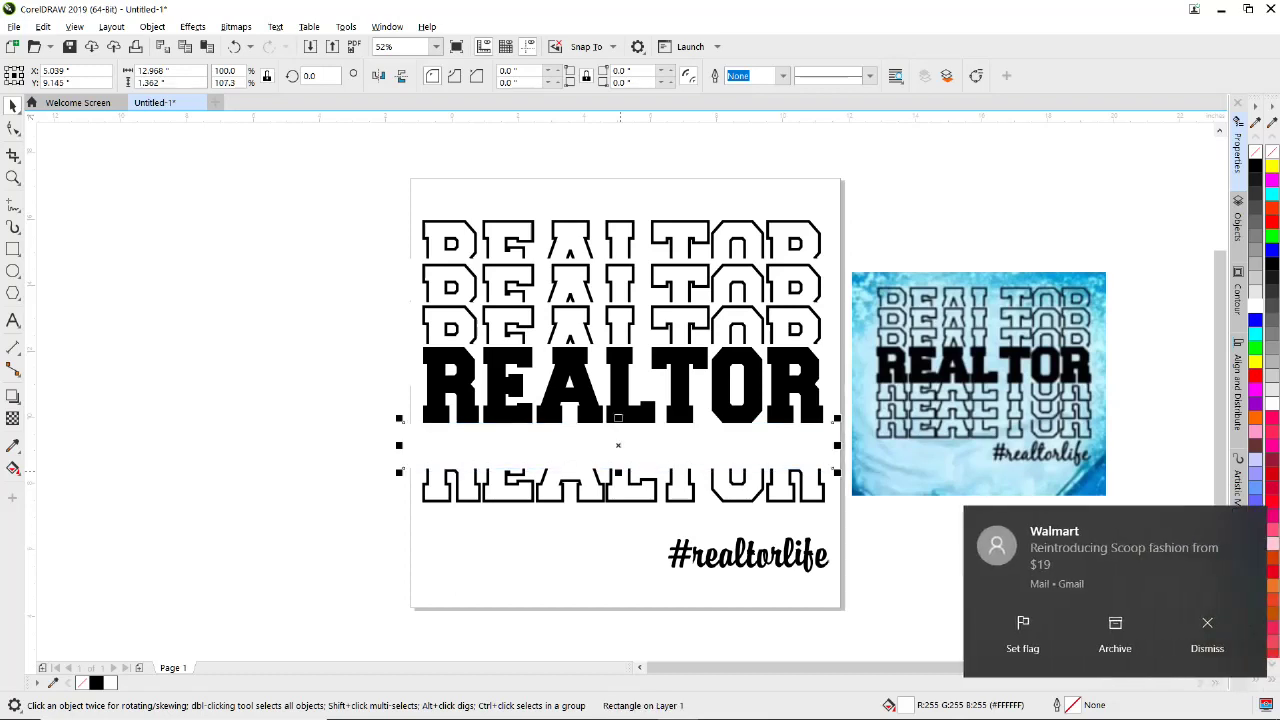
click(1207, 636)
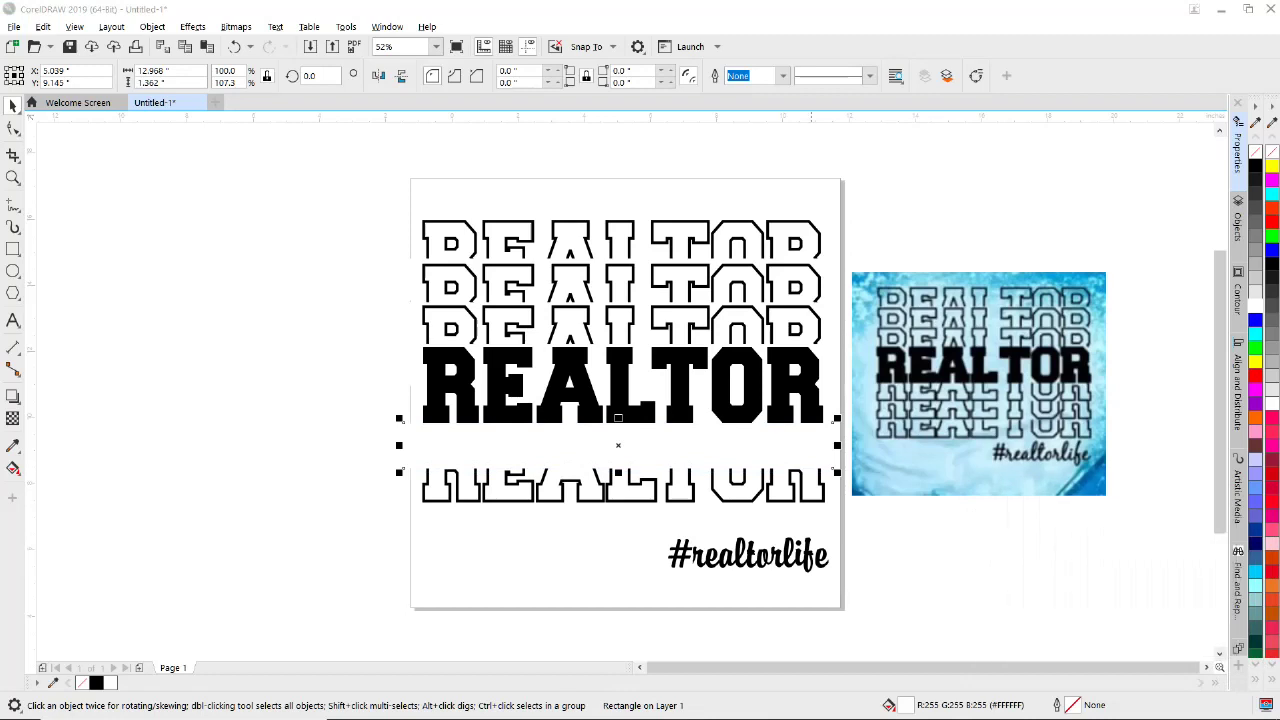
drag(347, 381, 884, 531)
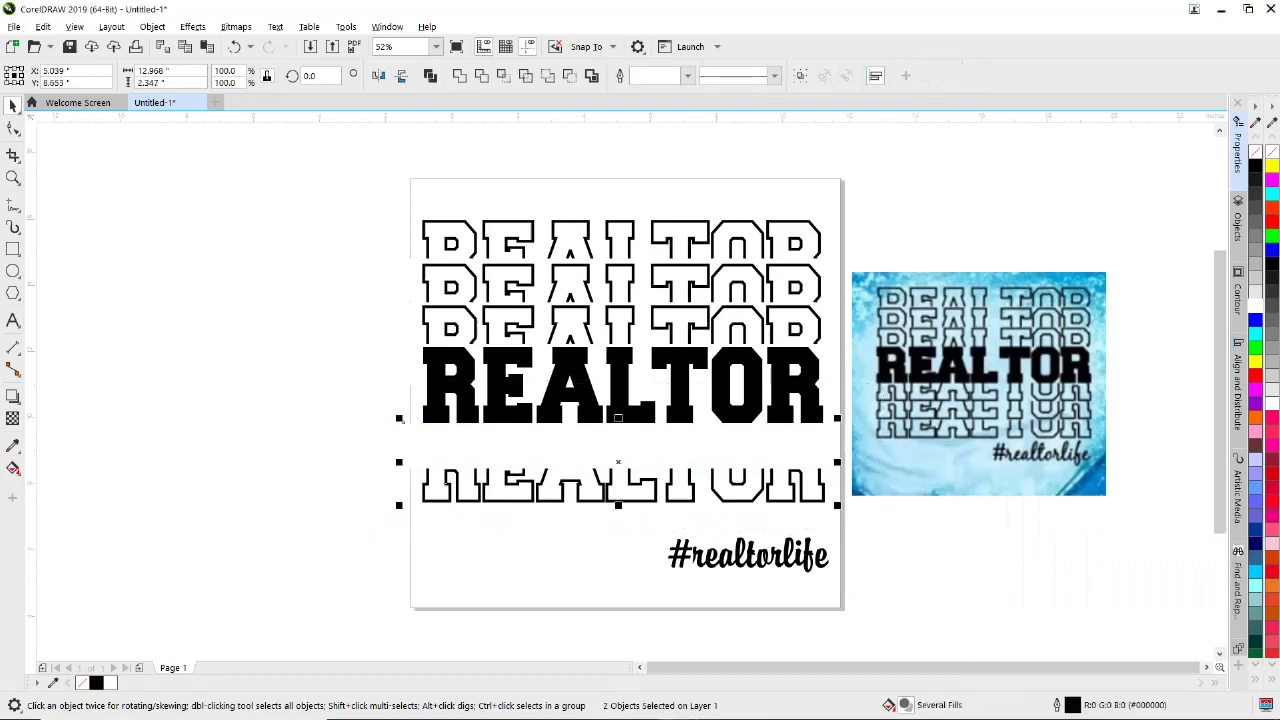
key(ctrl+g)
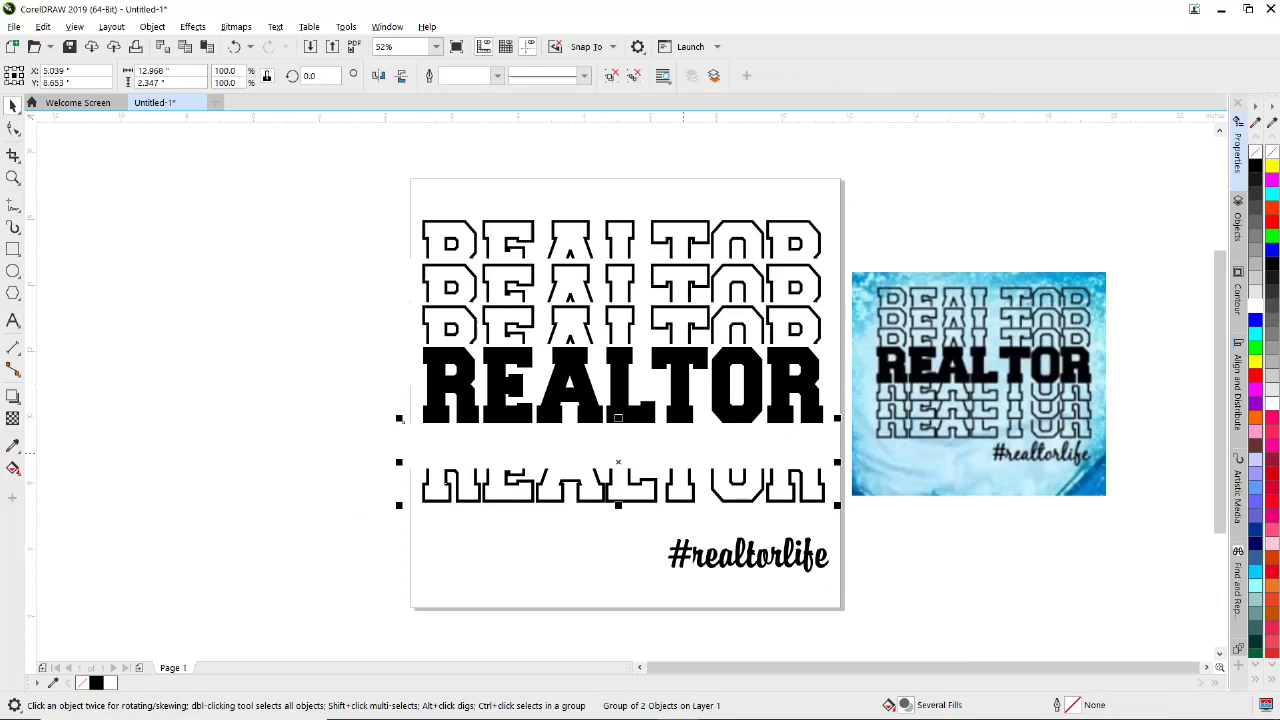
Step: Duplicate the lower outlined group, send the copy to the back of the page, and lower it to about Y 7.54 inches
key(Down)
key(Down)
key(Down)
key(Down)
key(Down)
key(Down)
key(Down)
key(Down)
key(Down)
key(Down)
key(Down)
key(Down)
key(Down)
key(Down)
key(Down)
key(Down)
key(Down)
key(Down)
key(Down)
key(Down)
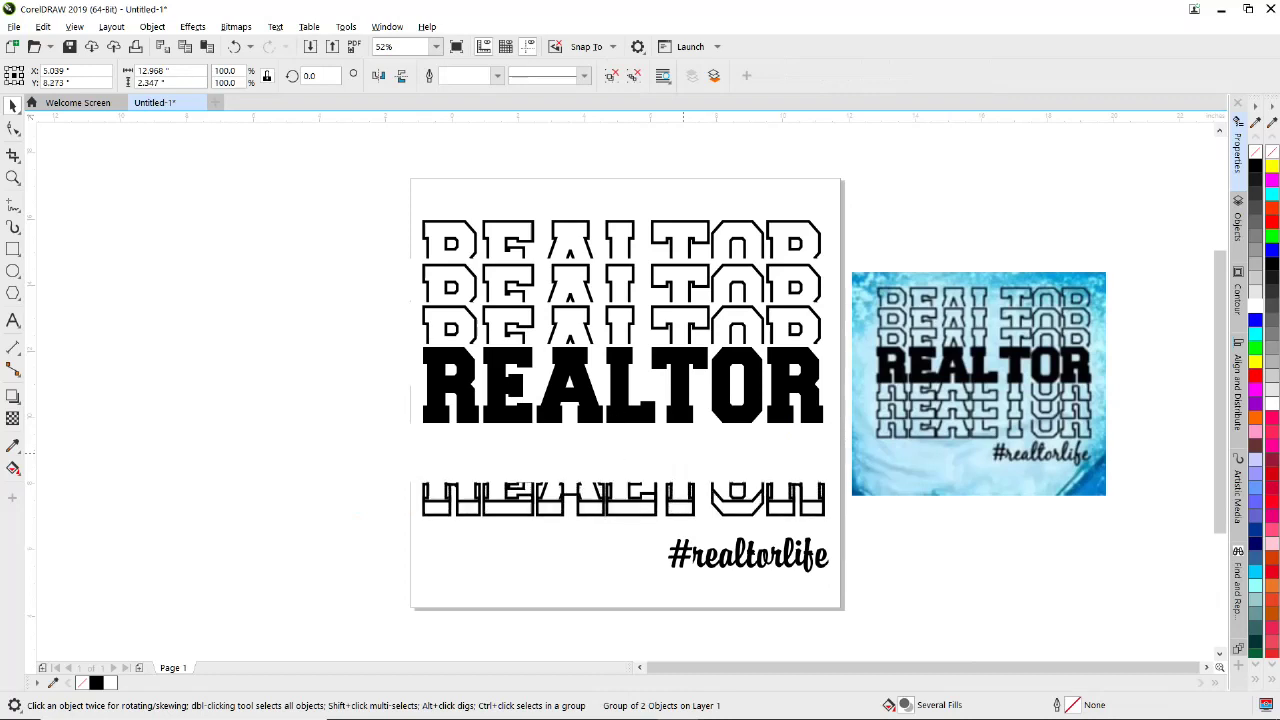
drag(618, 484, 618, 490)
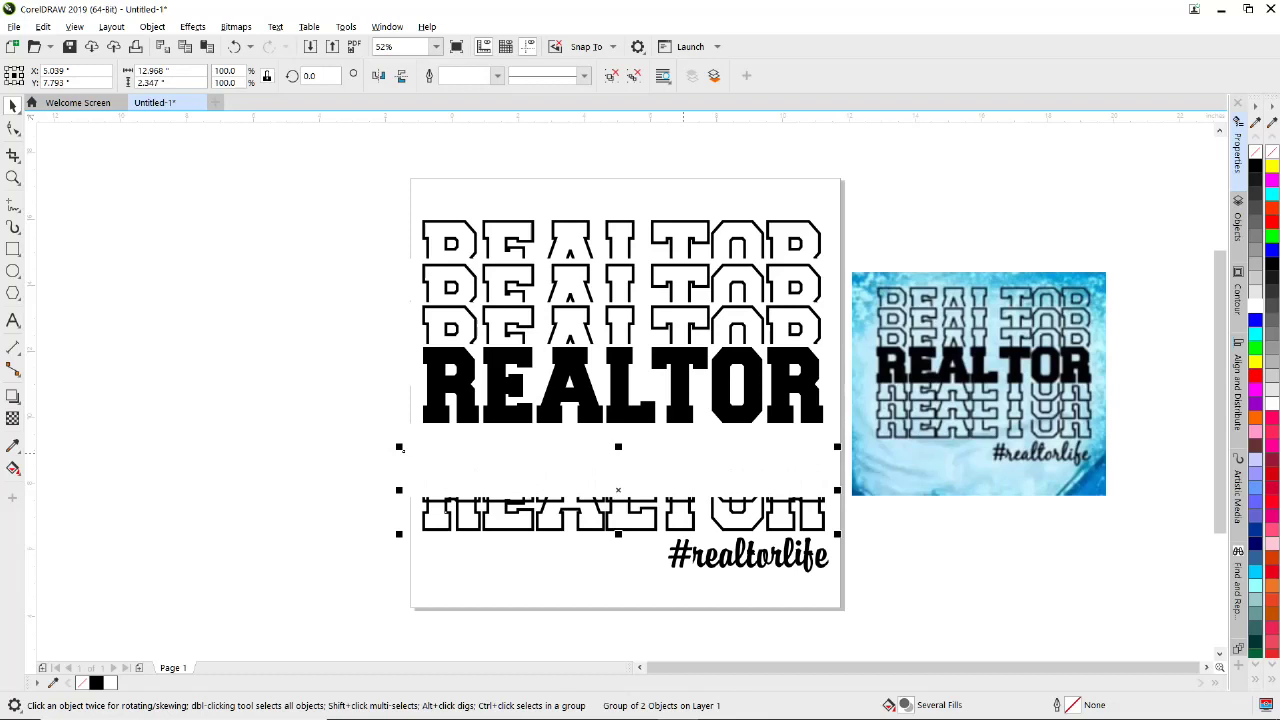
right_click(701, 481)
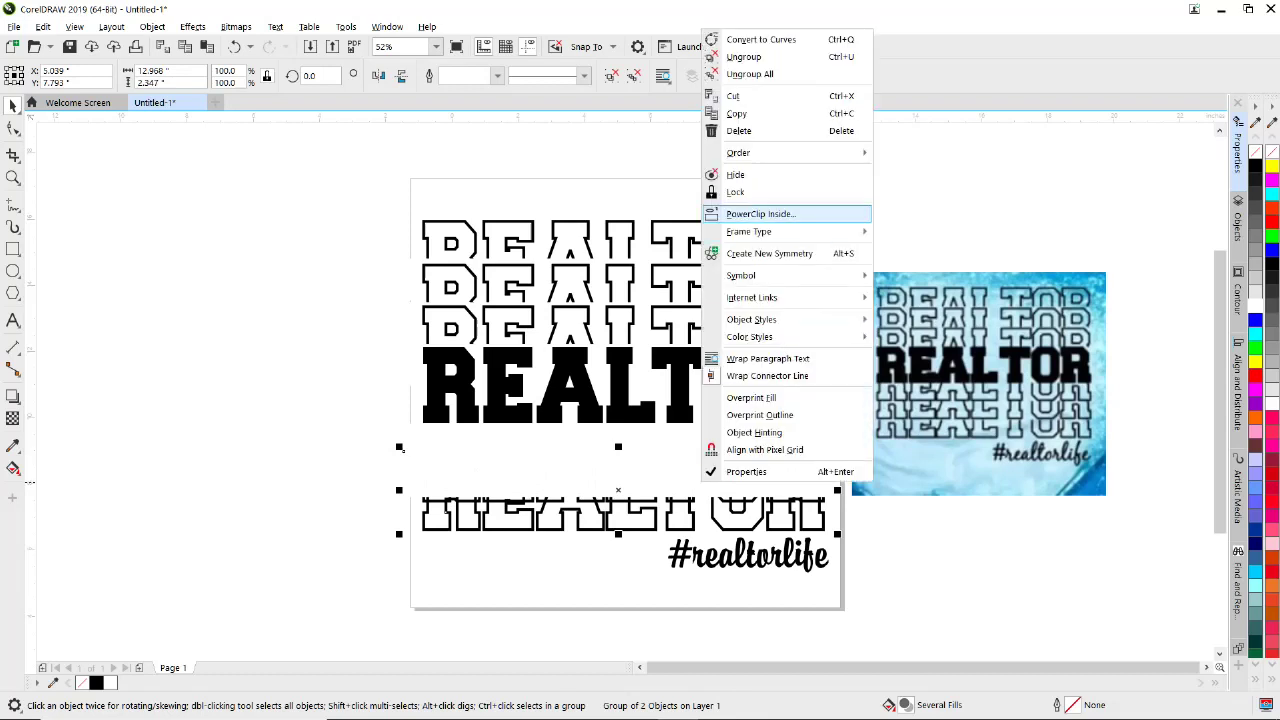
mouse_move(760, 152)
click(930, 172)
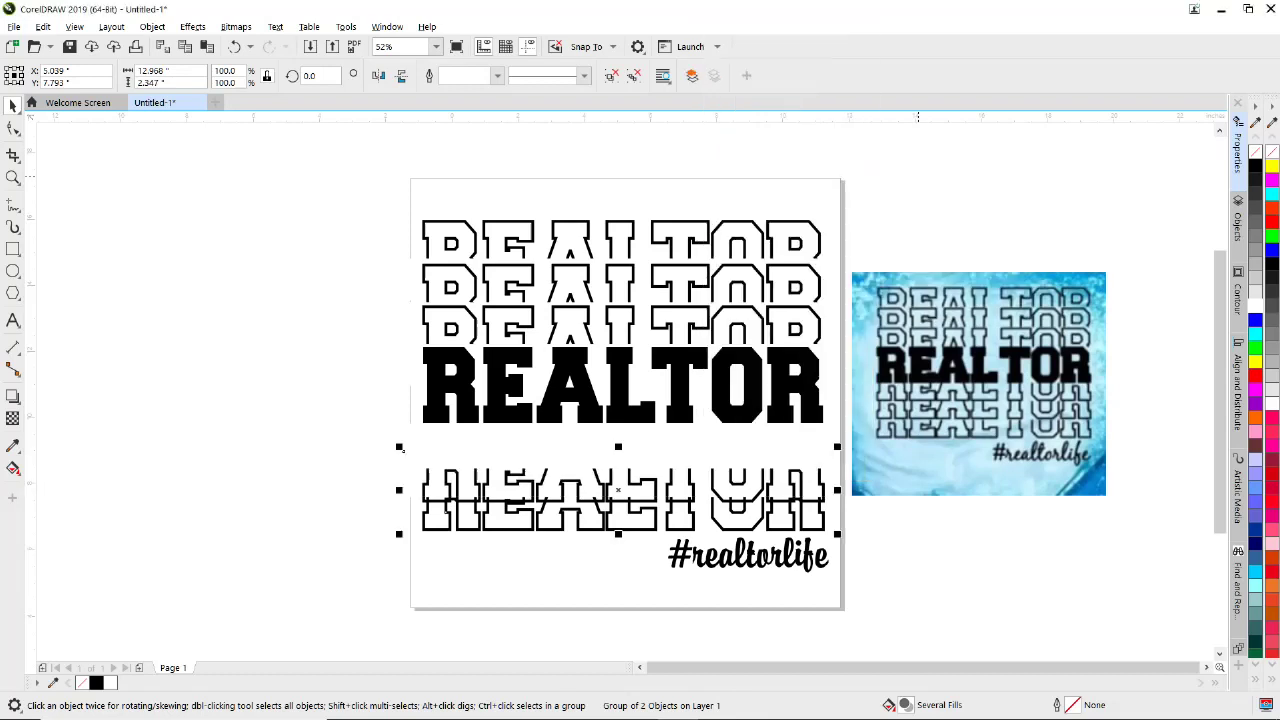
key(Down)
key(Down)
key(Down)
key(Down)
key(Down)
key(Down)
key(Down)
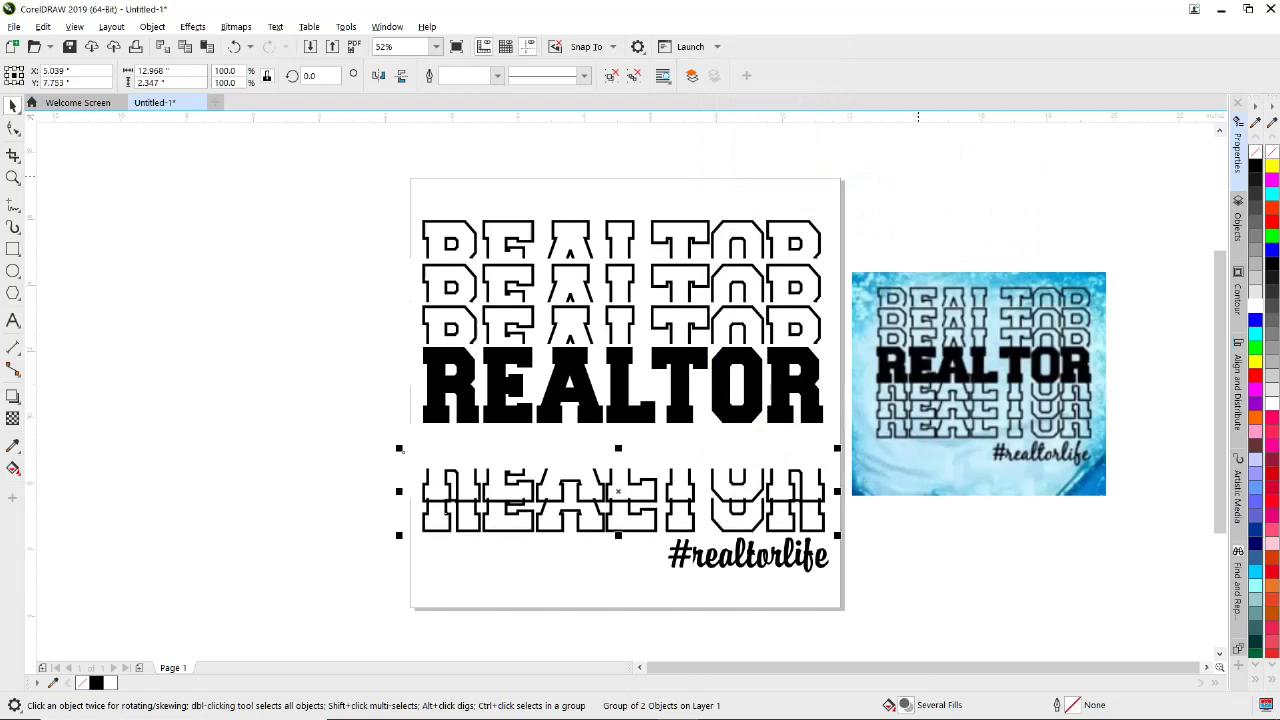
key(Down)
key(Down)
key(Down)
key(Down)
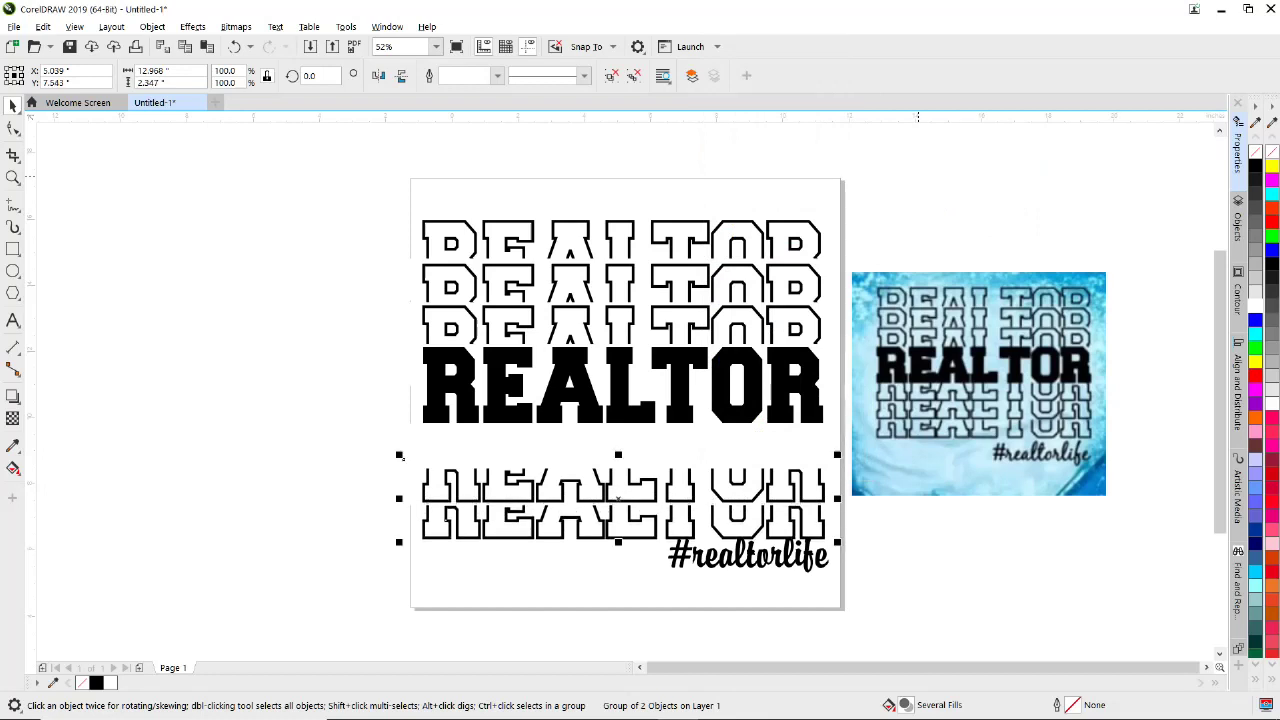
Step: Duplicate the second lower outlined row at the back of the page and lower the copy to about Y 6.44 inches as a third row
key(shift+Page_Down)
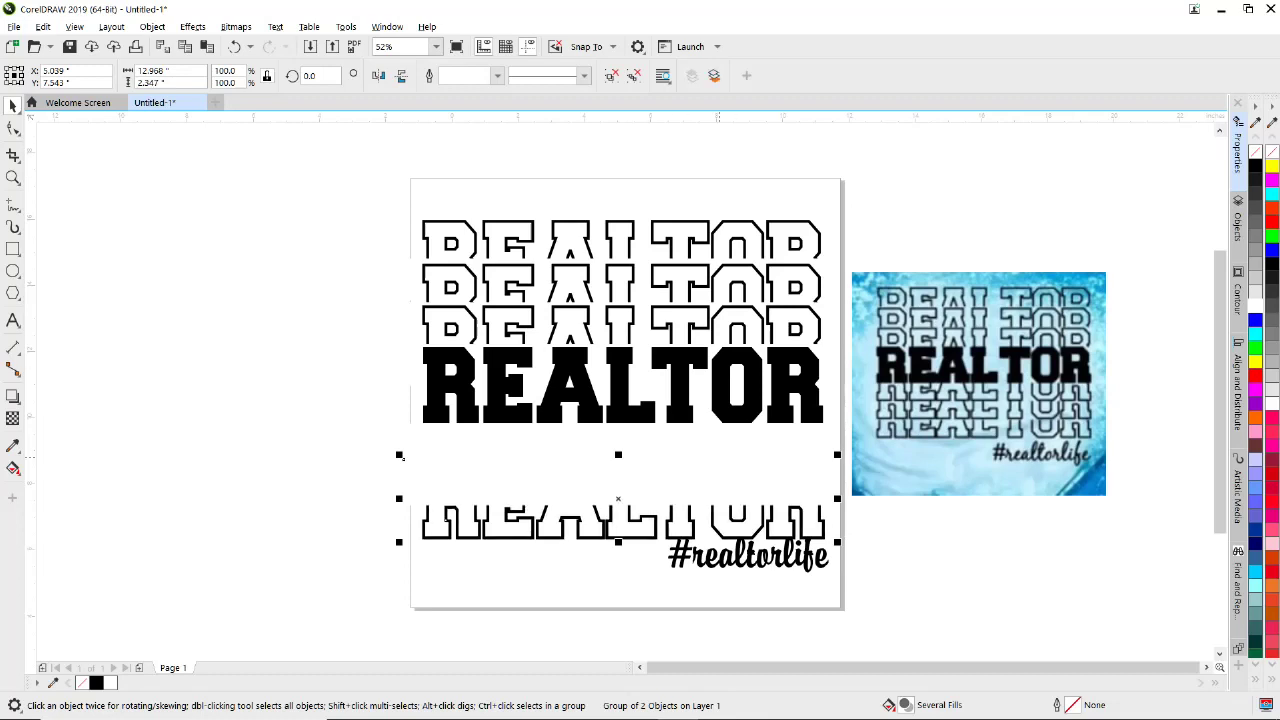
right_click(717, 475)
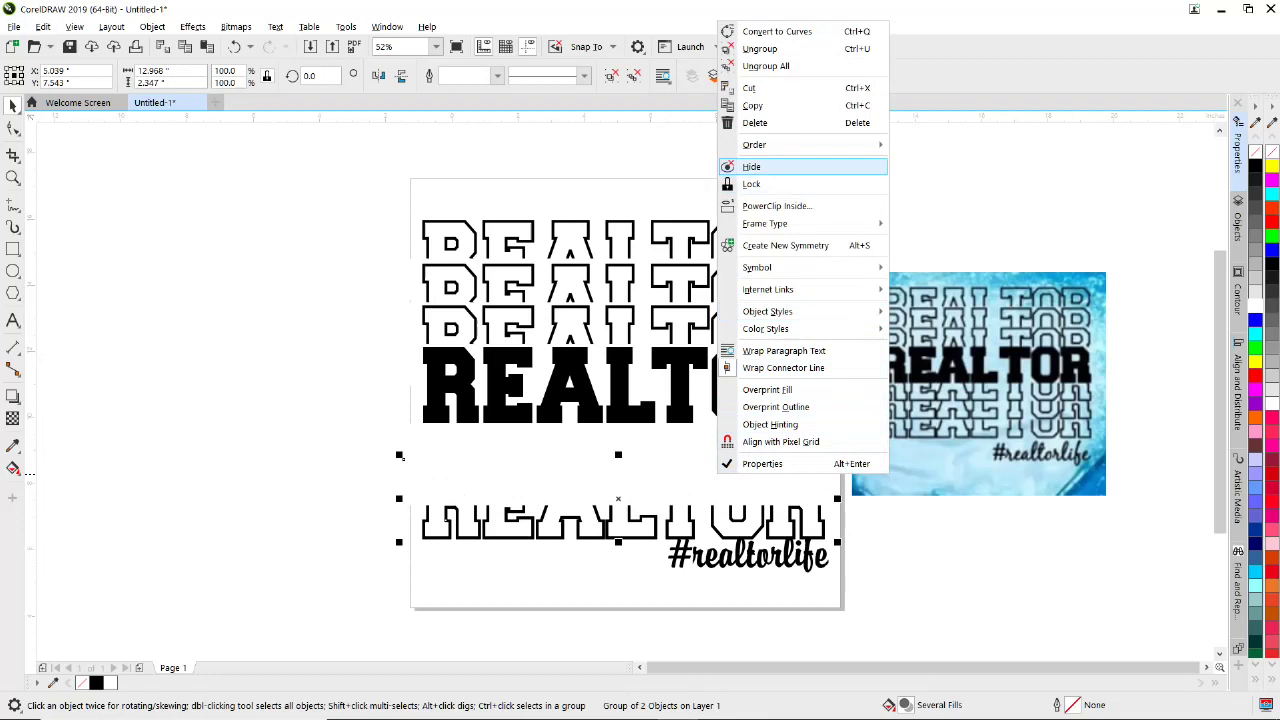
mouse_move(810, 145)
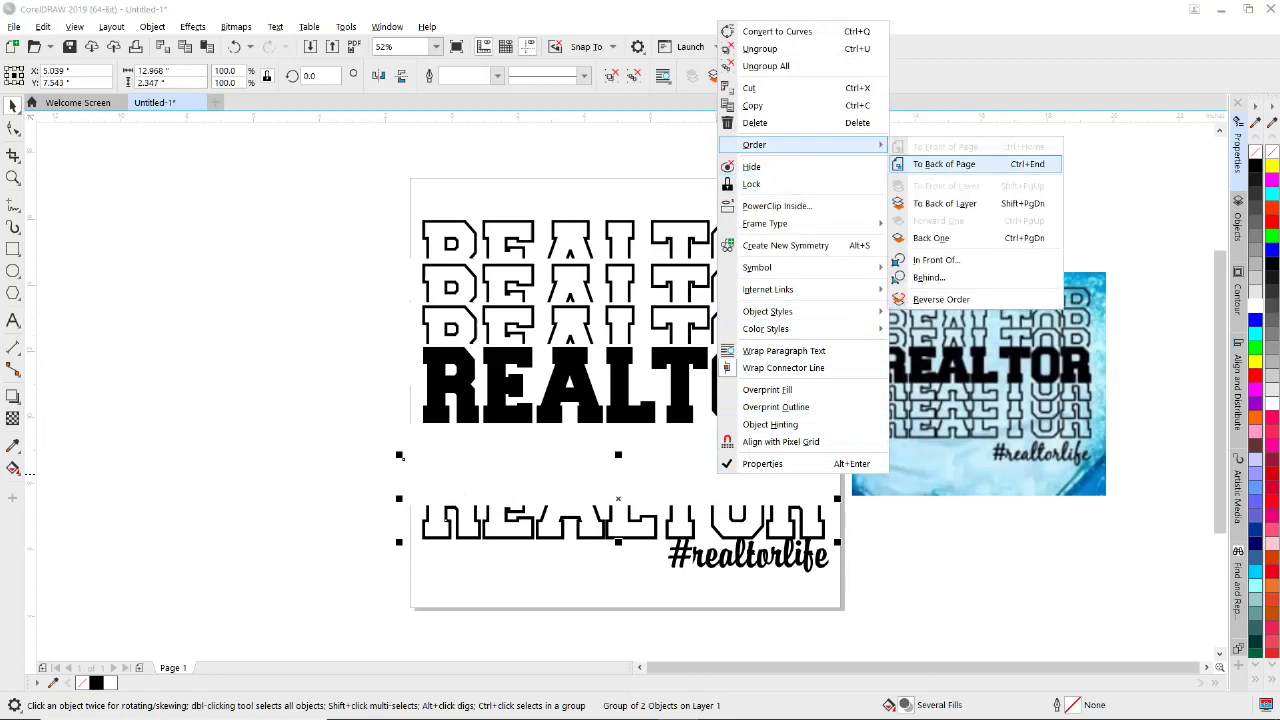
click(937, 164)
key(Down)
key(Down)
key(Down)
key(Down)
key(Down)
key(Down)
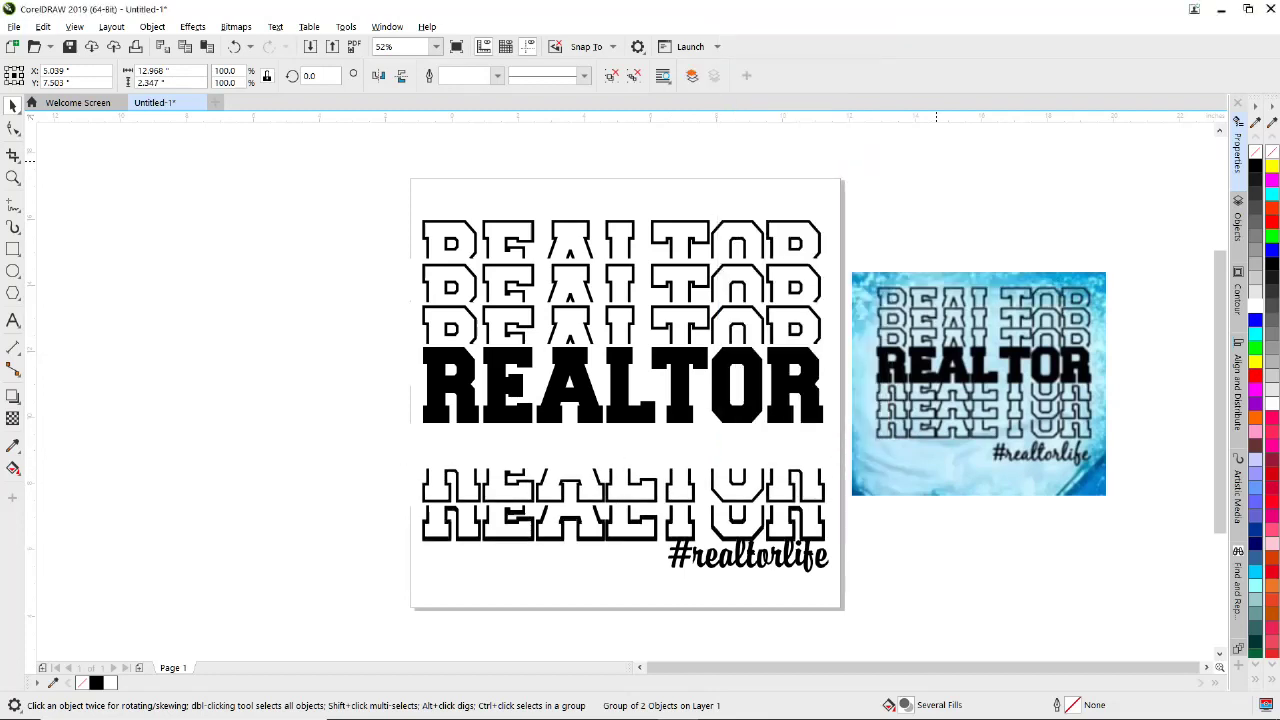
key(Down)
key(Down)
key(Down)
key(Down)
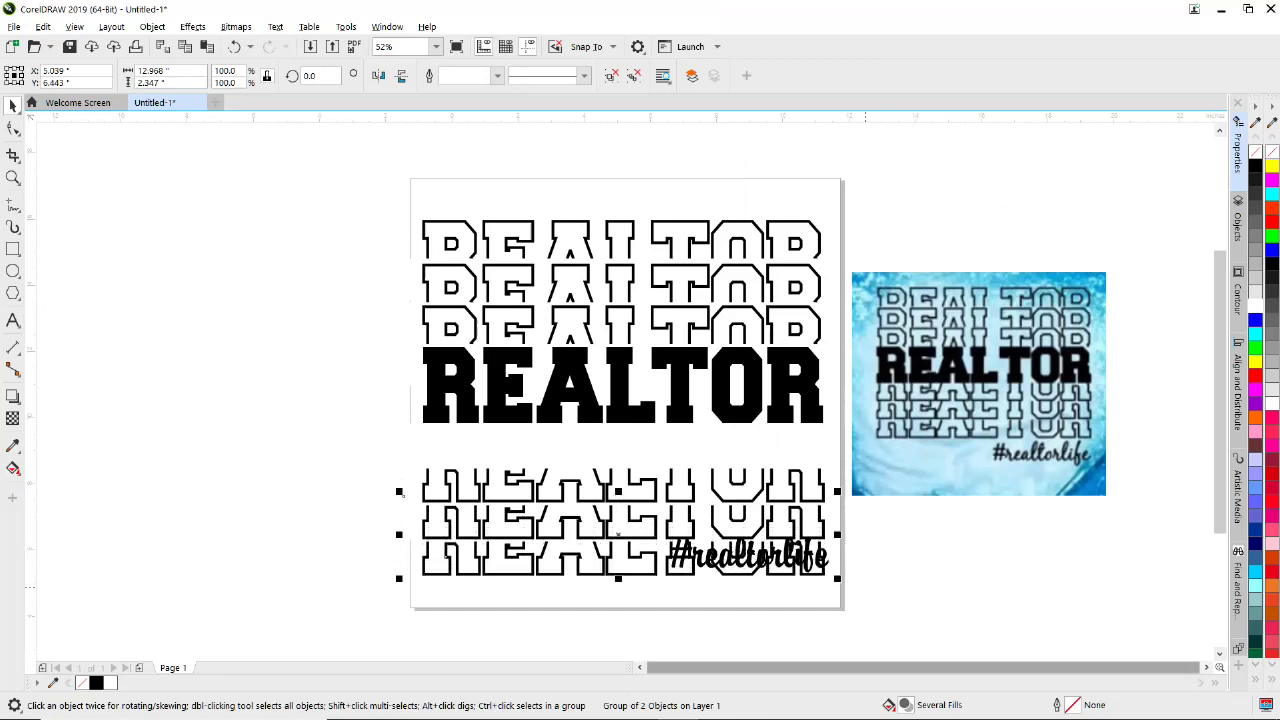
Step: Move the #realtorlife tagline below the lowest outlined row, near the page's bottom right corner
key(Escape)
mouse_move(819, 555)
mouse_down()
mouse_move(821, 595)
mouse_move(751, 598)
mouse_up()
drag(321, 190, 841, 631)
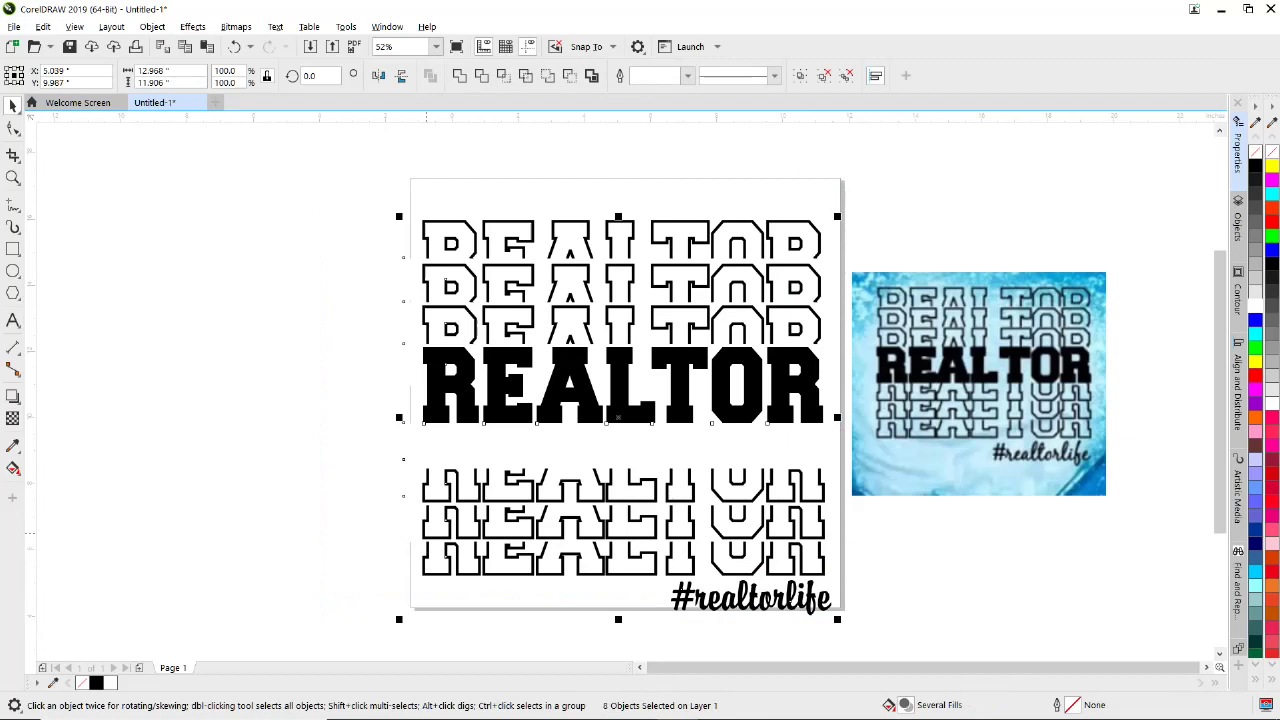
Step: Raise the three lower outlined rows and the tagline together to about Y 8.17 inches and send them to the back of the page
drag(375, 413, 896, 627)
key(Up)
key(Up)
key(Up)
key(Up)
key(Up)
key(Up)
key(Up)
key(Up)
key(Up)
key(Up)
key(Up)
key(Up)
key(Up)
key(Up)
key(Up)
key(Up)
key(Up)
key(Up)
key(Up)
key(Up)
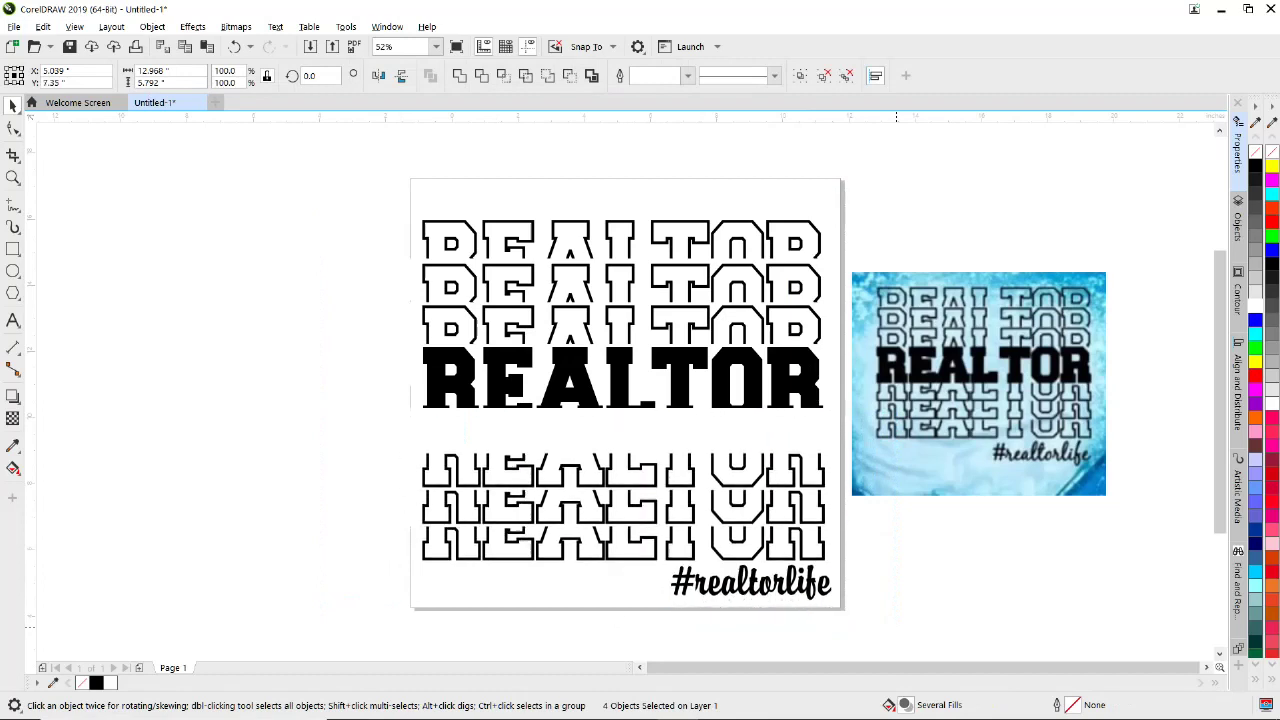
key(Up)
key(Up)
key(Up)
key(Up)
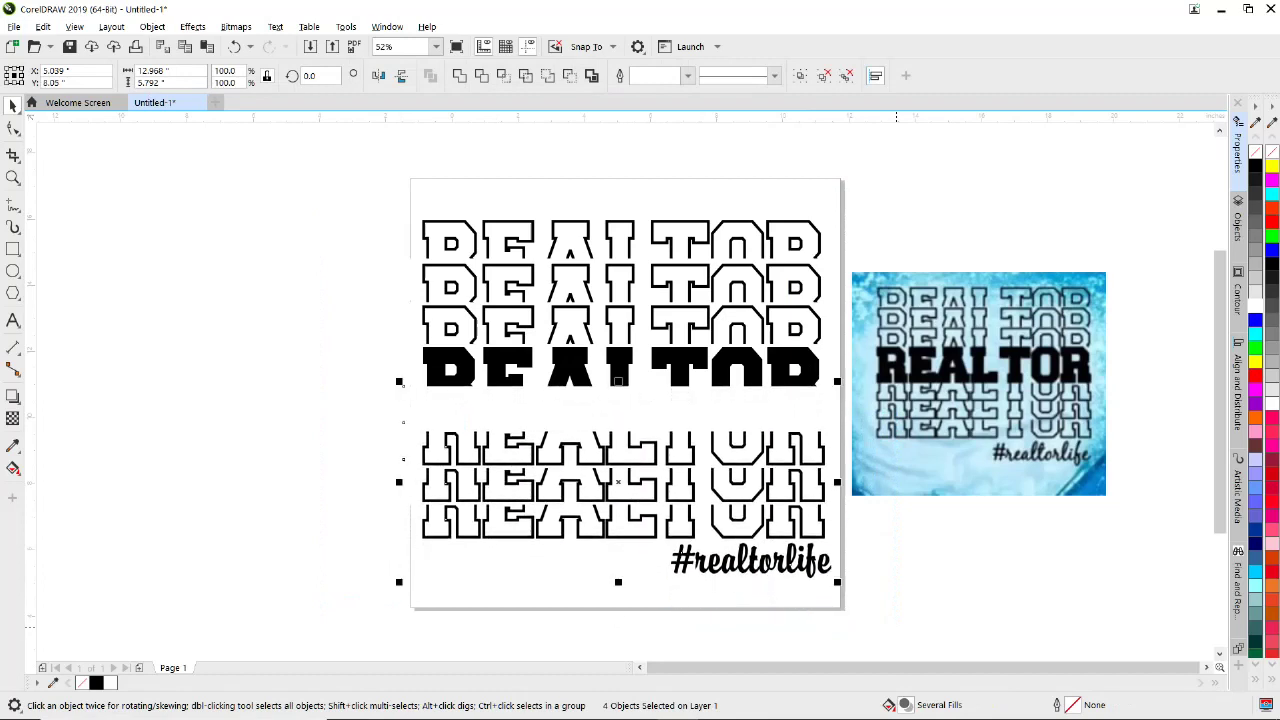
right_click(697, 458)
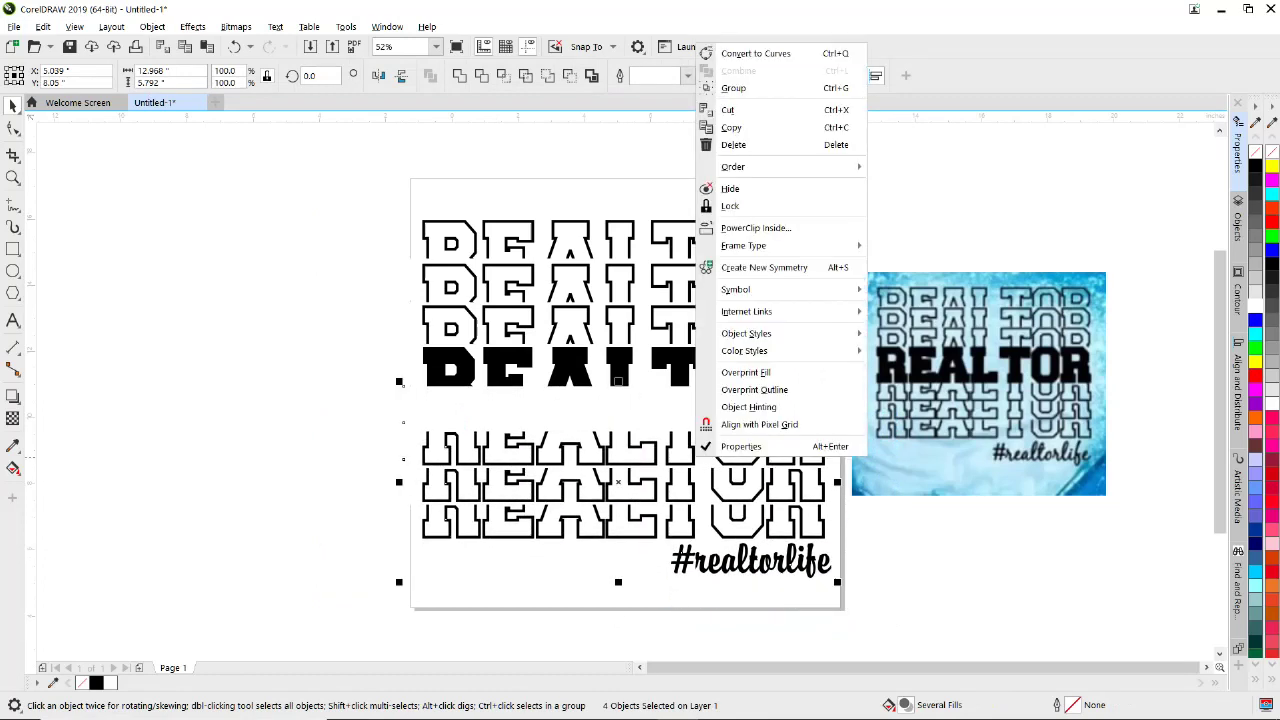
mouse_move(790, 166)
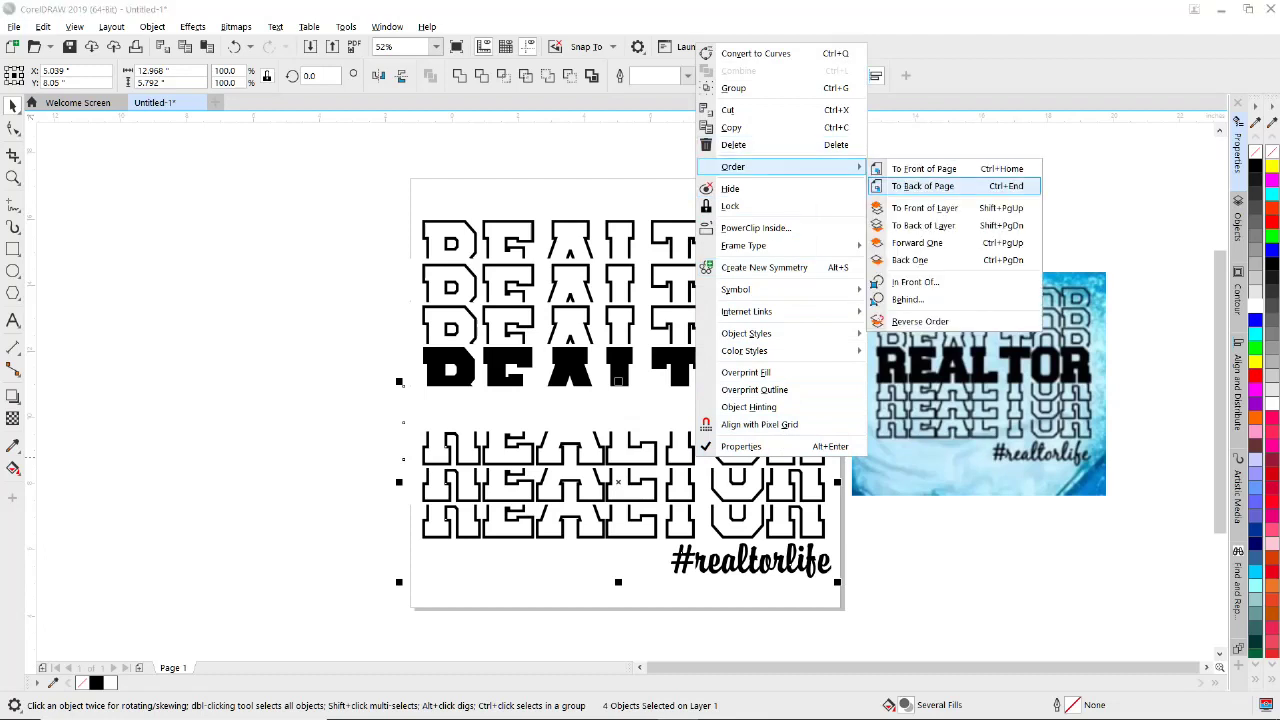
click(905, 186)
key(Up)
key(Up)
key(Up)
key(Up)
key(Up)
key(Up)
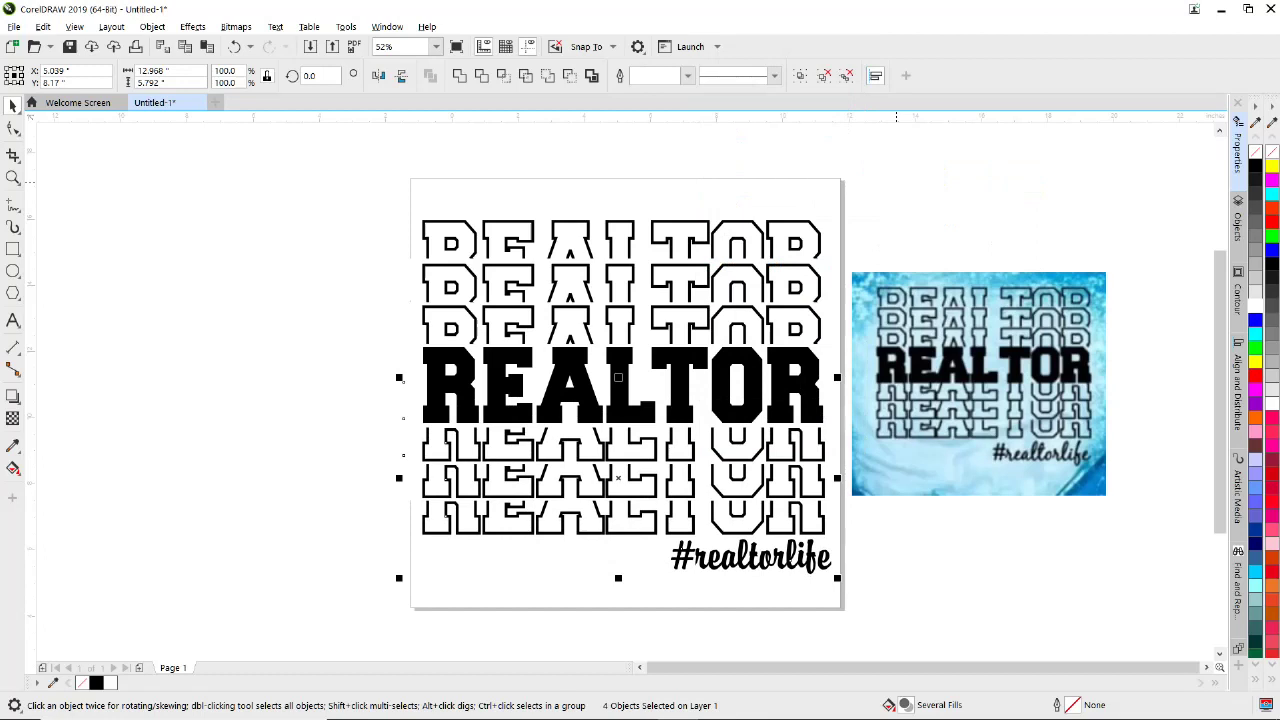
key(Escape)
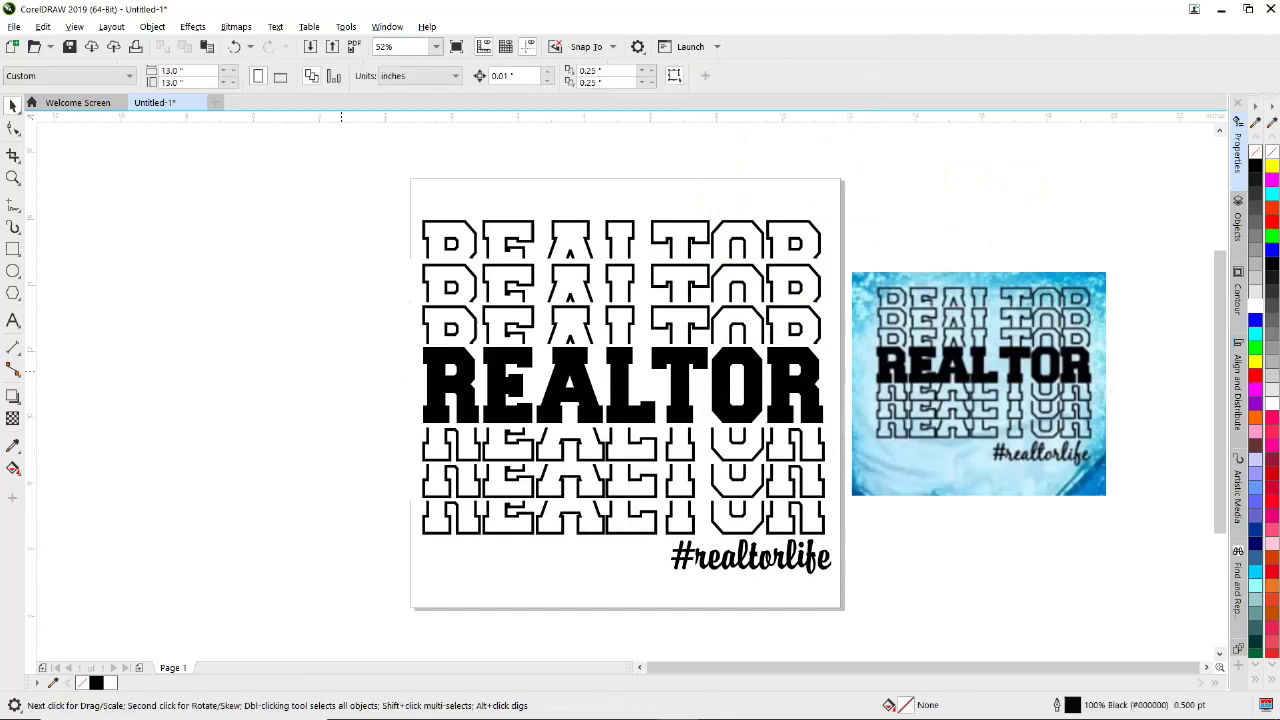